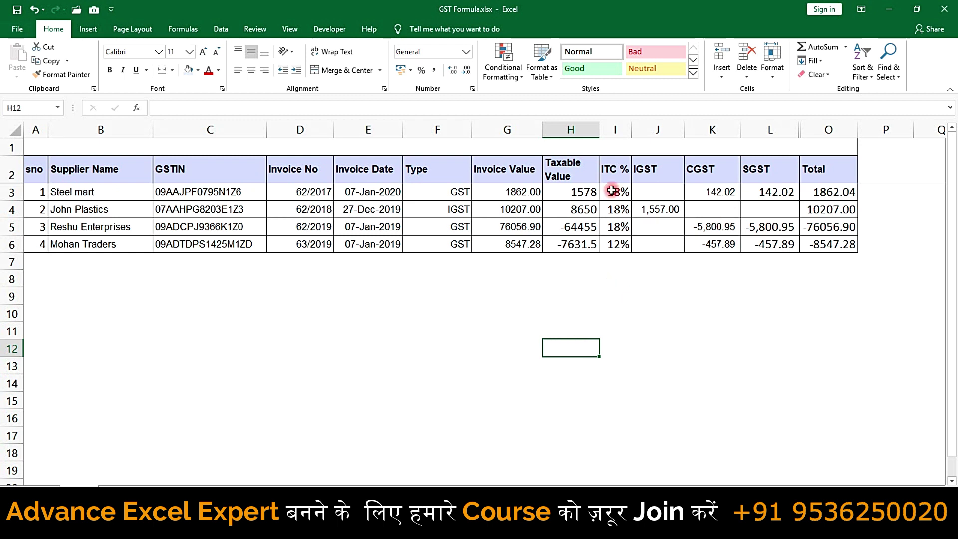
- Review the row 5 SGST and CGST formulas in the invoice table without changing them
{"action": "left_click_drag", "start_coordinate": [36, 170], "coordinate": [731, 343]}
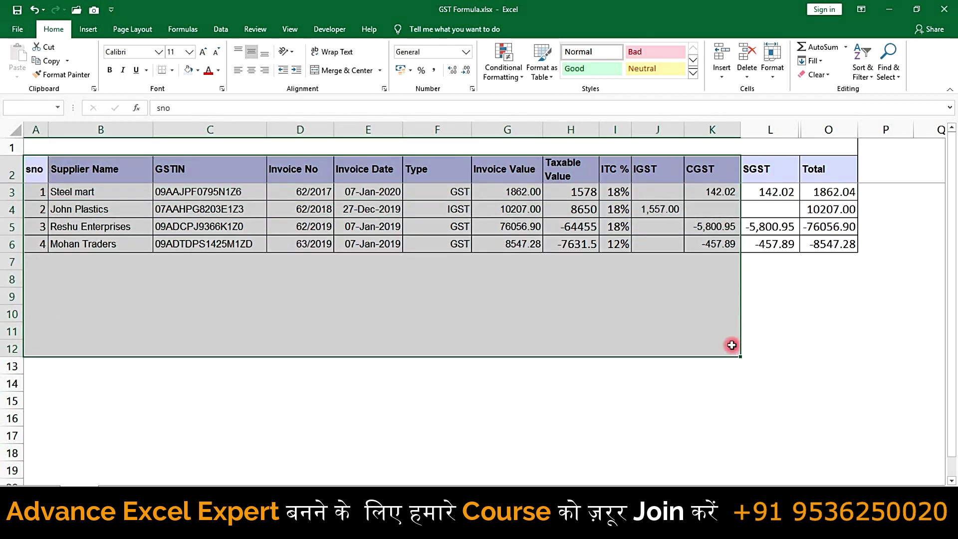
{"action": "left_click", "coordinate": [729, 192]}
{"action": "double_click", "coordinate": [754, 225]}
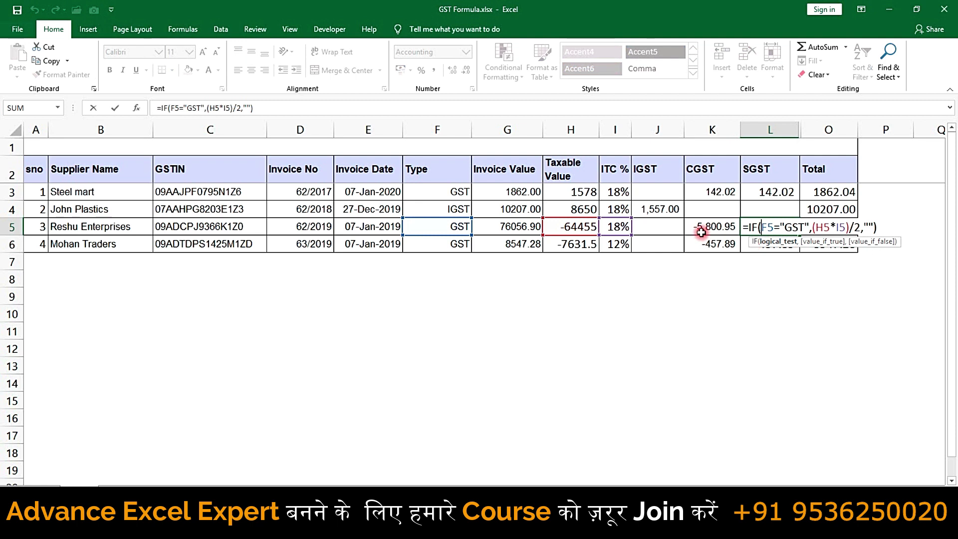
{"action": "key", "text": "Escape"}
{"action": "double_click", "coordinate": [498, 367]}
{"action": "key", "text": "Escape"}
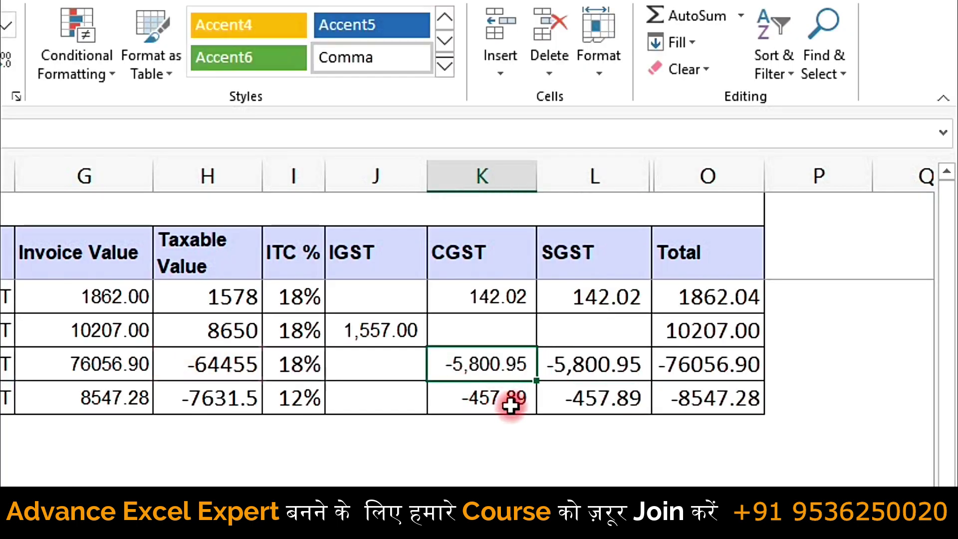
- Inspect the row 6 CGST and Total formulas, leaving both unchanged
{"action": "double_click", "coordinate": [513, 402]}
{"action": "left_click_drag", "start_coordinate": [513, 404], "coordinate": [271, 400]}
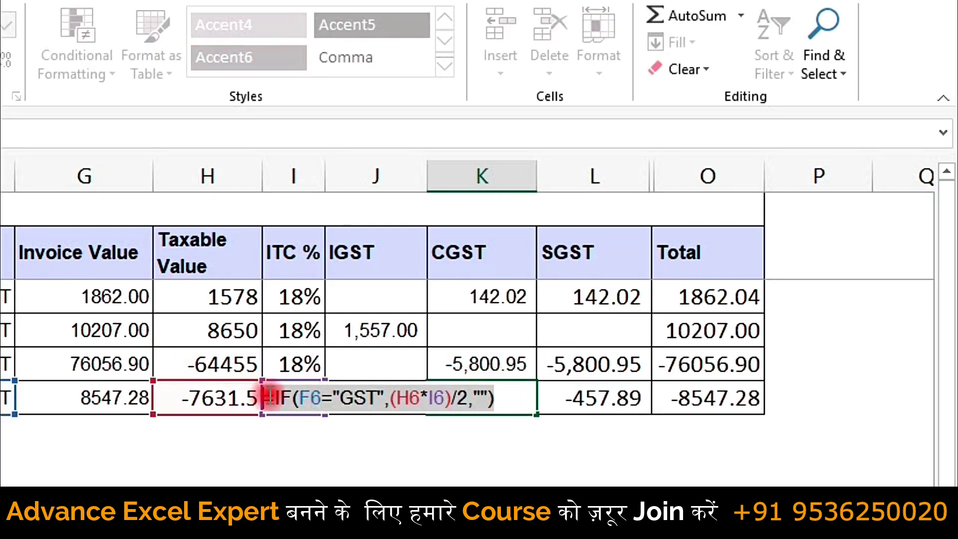
{"action": "key", "text": "Escape"}
{"action": "left_click", "coordinate": [671, 402]}
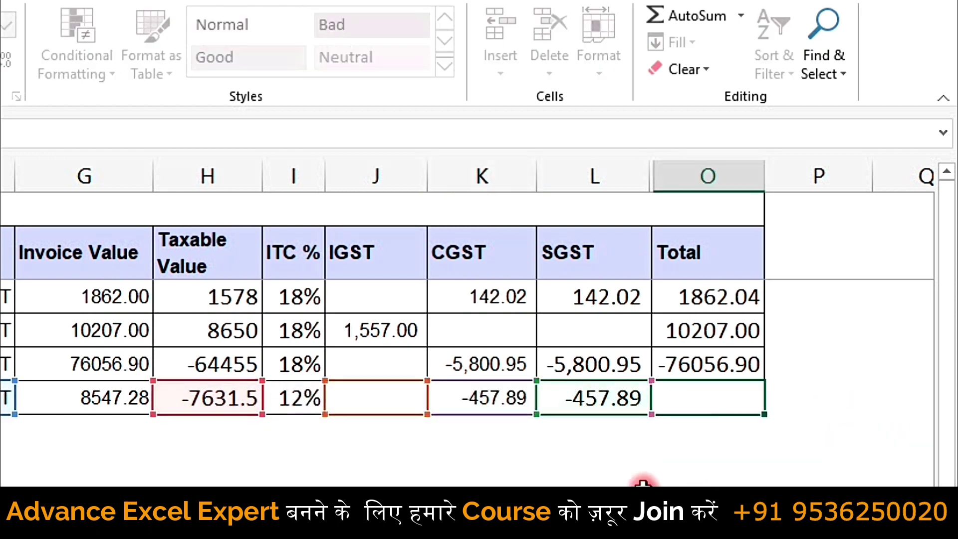
{"action": "double_click", "coordinate": [672, 405]}
{"action": "left_click_drag", "start_coordinate": [697, 465], "coordinate": [659, 399]}
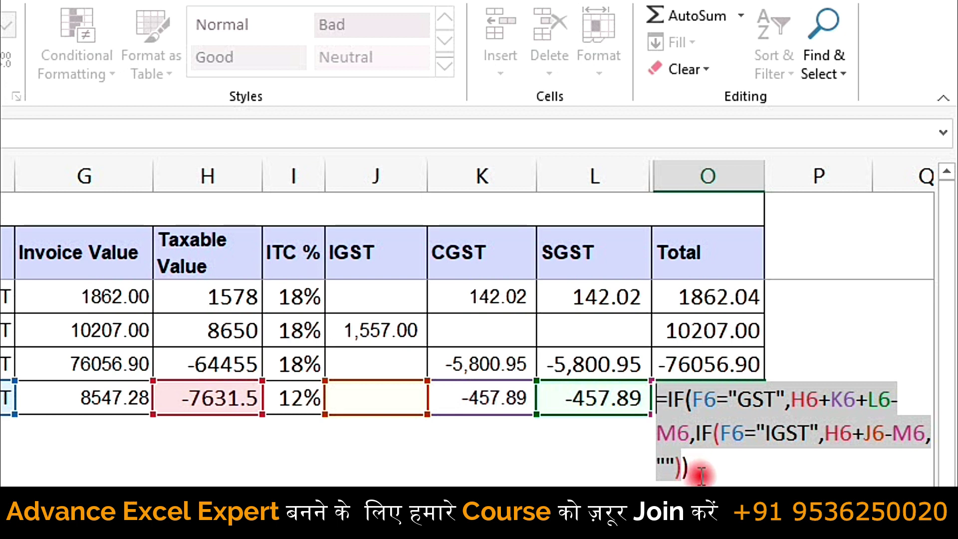
{"action": "left_click", "coordinate": [701, 475]}
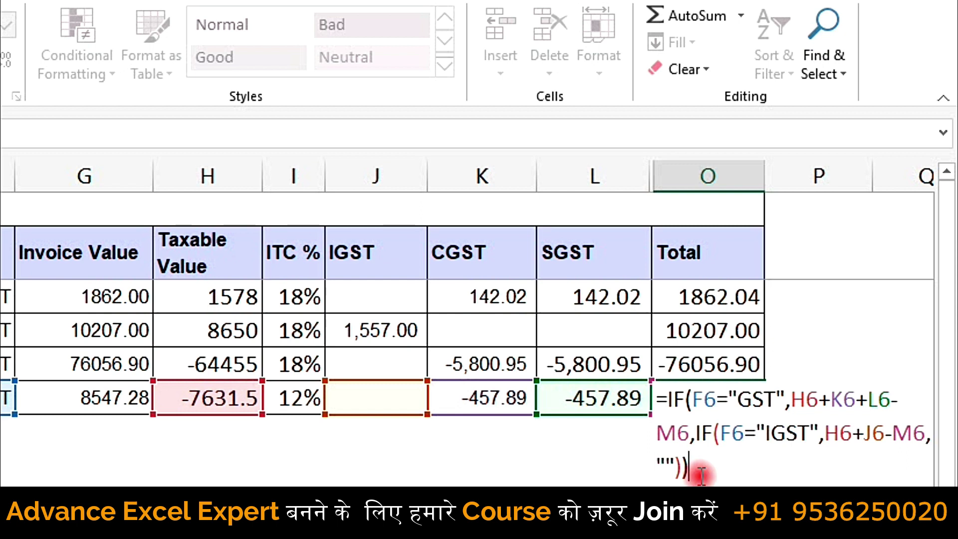
{"action": "key", "text": "ctrl+Return"}
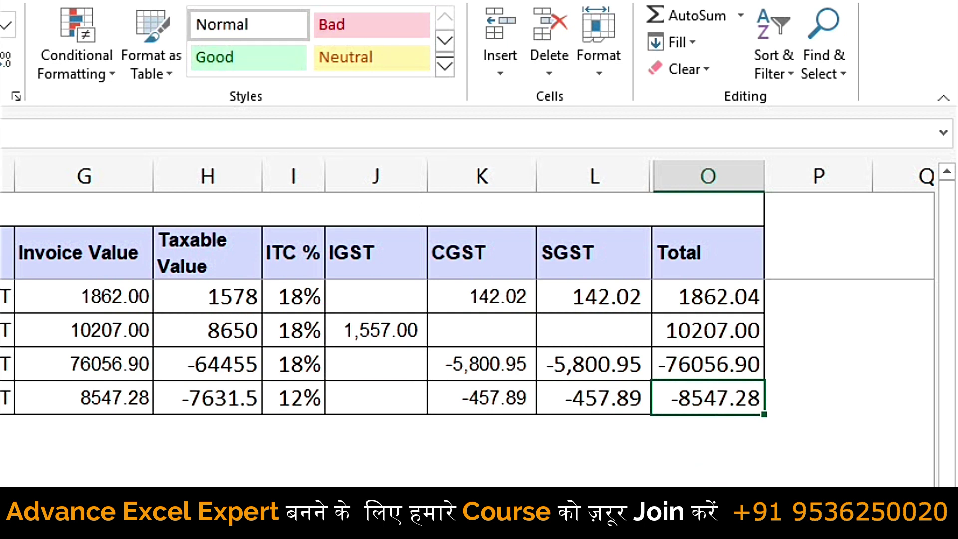
- Select the IGST, CGST and SGST cells and view the row 6 SGST formula unchanged
{"action": "left_click_drag", "start_coordinate": [407, 296], "coordinate": [638, 412]}
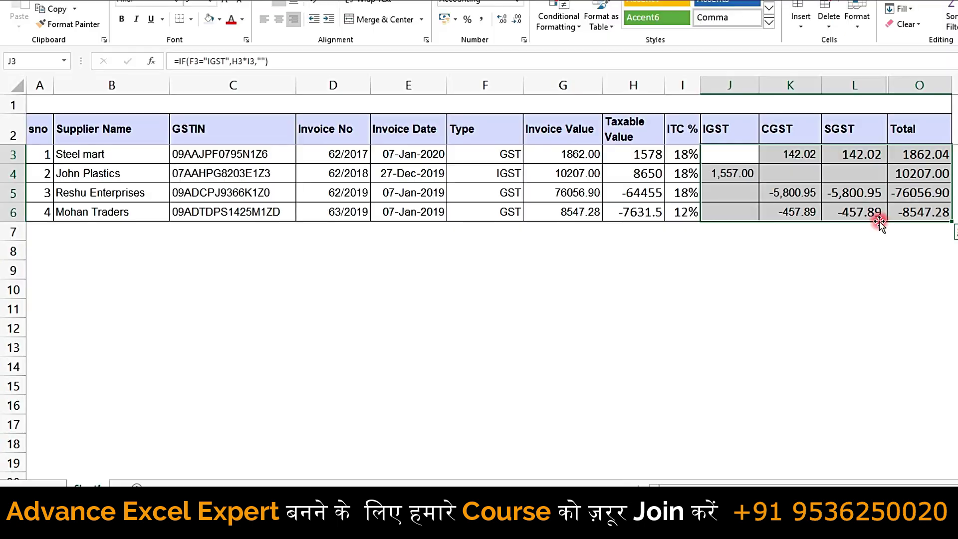
{"action": "left_click", "coordinate": [871, 212]}
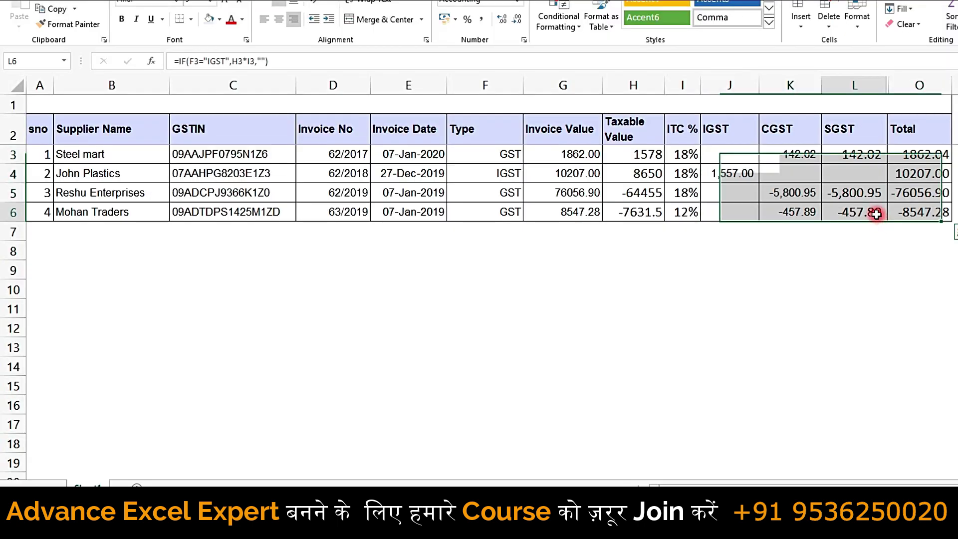
{"action": "left_click_drag", "start_coordinate": [279, 61], "coordinate": [176, 61]}
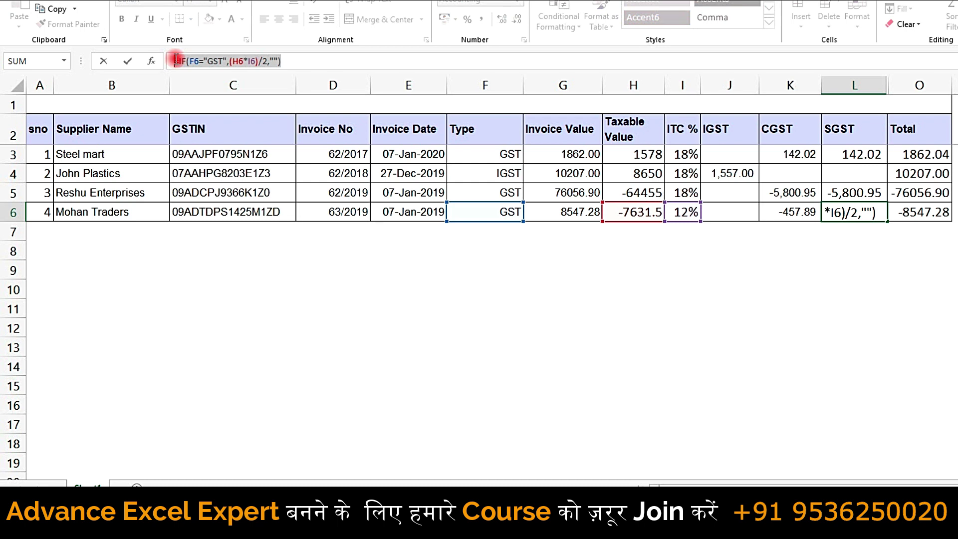
{"action": "key", "text": "Escape"}
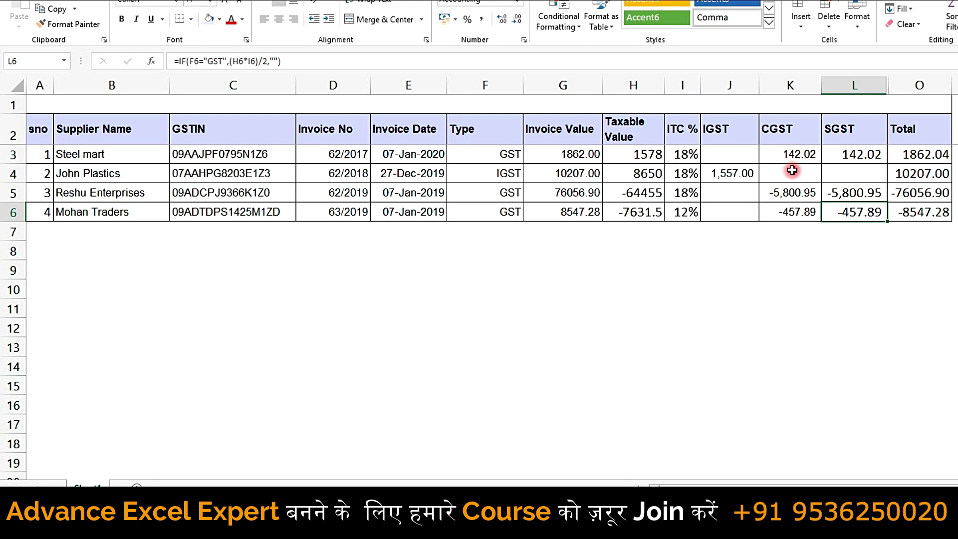
{"action": "left_click", "coordinate": [806, 290]}
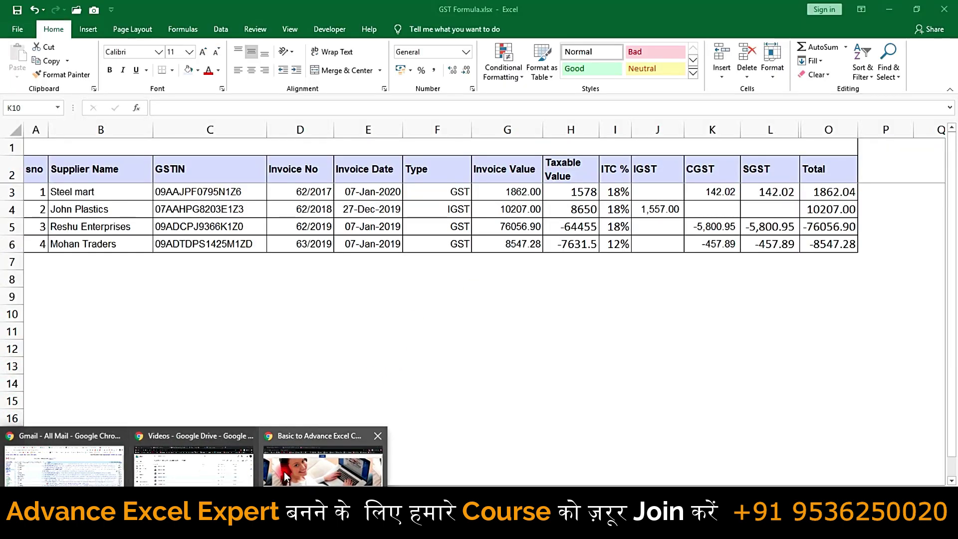
- Bring up the techguruplus Advance Excel course page in Chrome and scroll through its chapters
{"action": "left_click", "coordinate": [284, 471]}
{"action": "scroll", "coordinate": [347, 385], "scroll_direction": "down", "scroll_amount": 4}
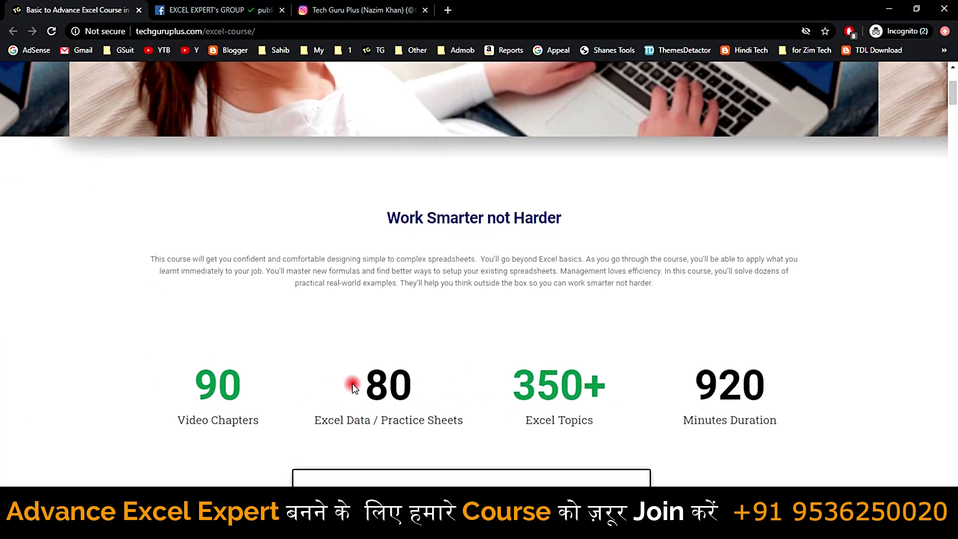
{"action": "left_click_drag", "start_coordinate": [179, 391], "coordinate": [259, 393]}
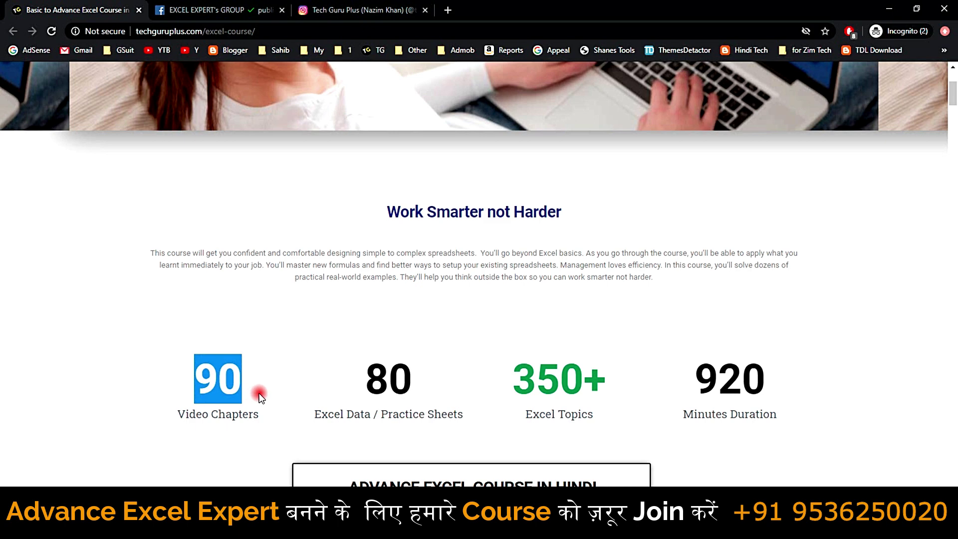
{"action": "scroll", "coordinate": [260, 396], "scroll_direction": "down", "scroll_amount": 5}
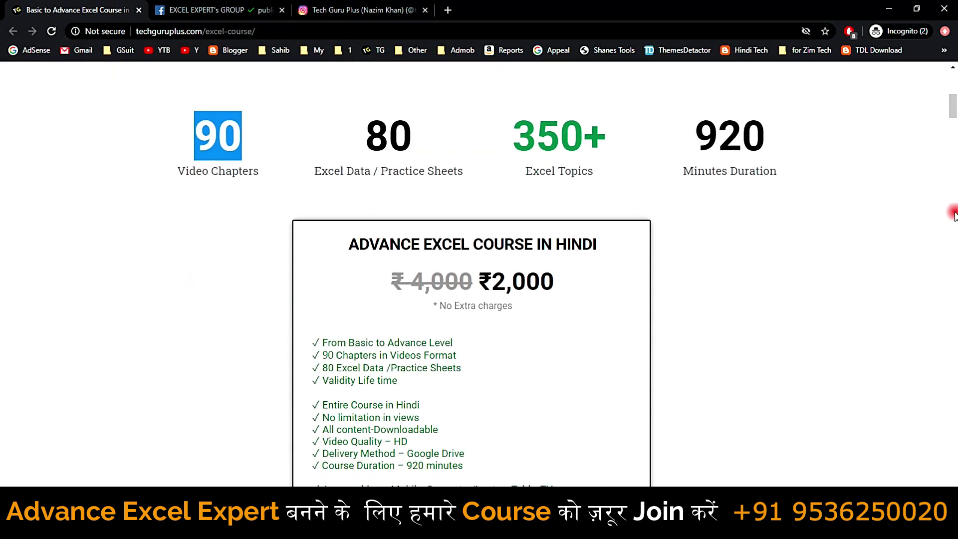
{"action": "mouse_move", "coordinate": [951, 106]}
{"action": "left_mouse_down"}
{"action": "mouse_move", "coordinate": [942, 290]}
{"action": "mouse_move", "coordinate": [952, 325]}
{"action": "mouse_move", "coordinate": [941, 335]}
{"action": "left_mouse_up"}
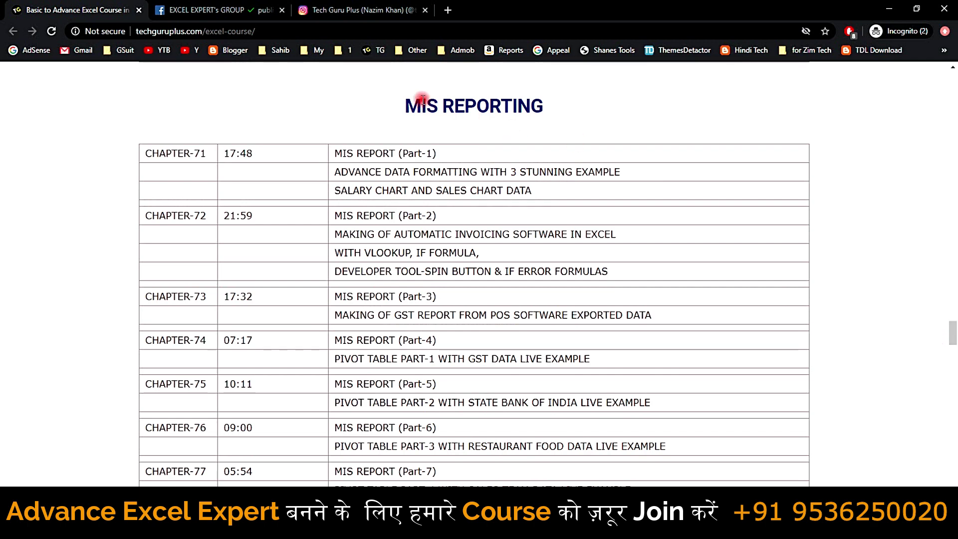
- Scroll back up to the 2,000 course price, then go to the Facebook group page
{"action": "left_click_drag", "start_coordinate": [422, 98], "coordinate": [519, 98]}
{"action": "left_click_drag", "start_coordinate": [954, 324], "coordinate": [954, 80]}
{"action": "left_click", "coordinate": [624, 141]}
{"action": "double_click", "coordinate": [496, 114]}
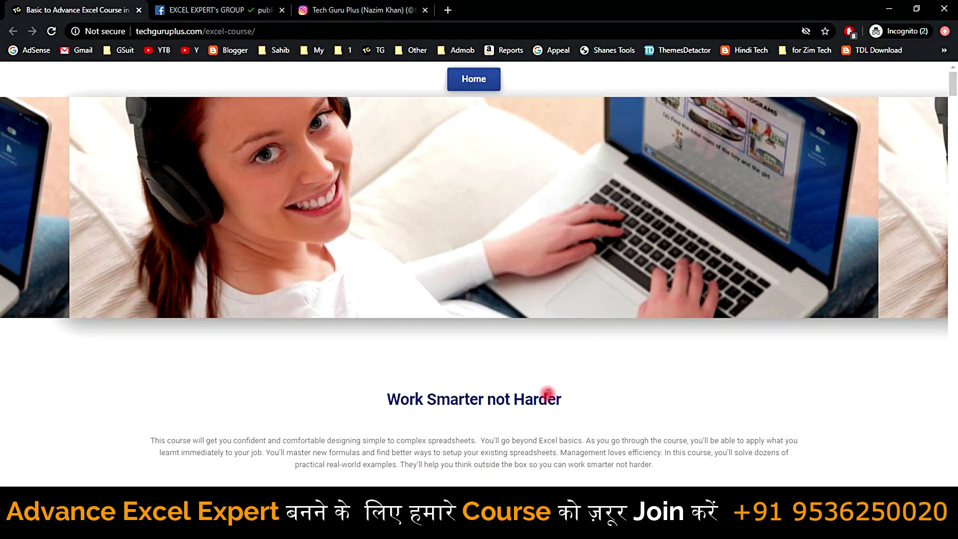
{"action": "left_click", "coordinate": [197, 9]}
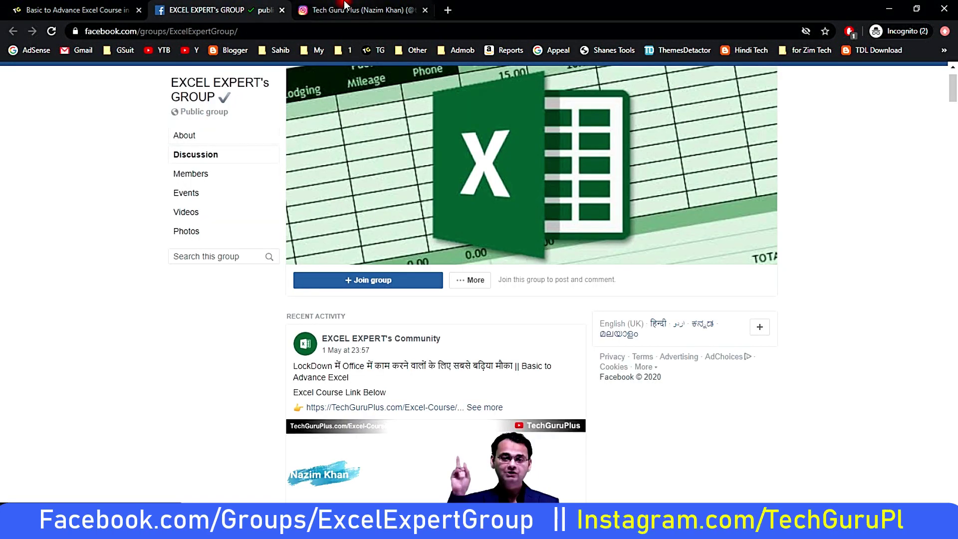
- View the Instagram and Facebook tabs, then return to the GST Formula.xlsx workbook
{"action": "left_click", "coordinate": [350, 10]}
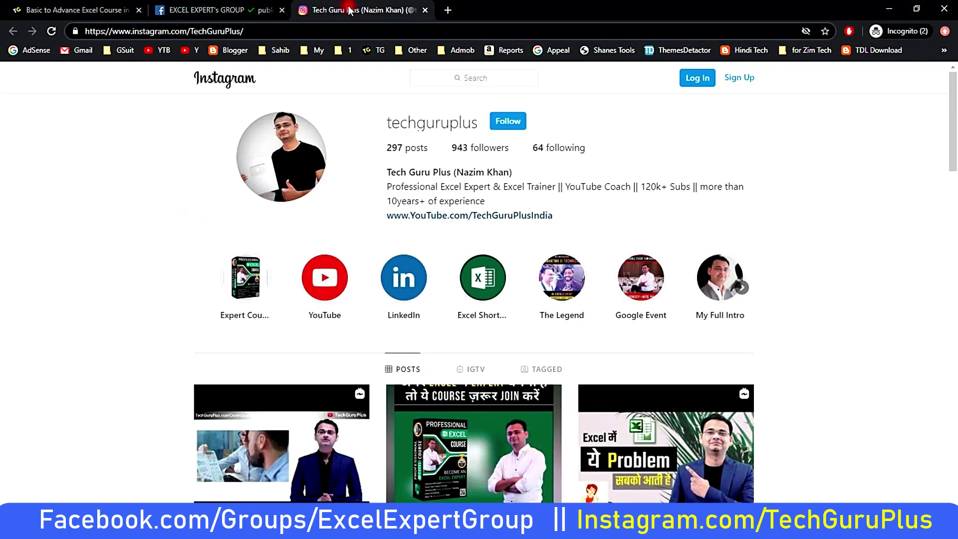
{"action": "left_click", "coordinate": [218, 11]}
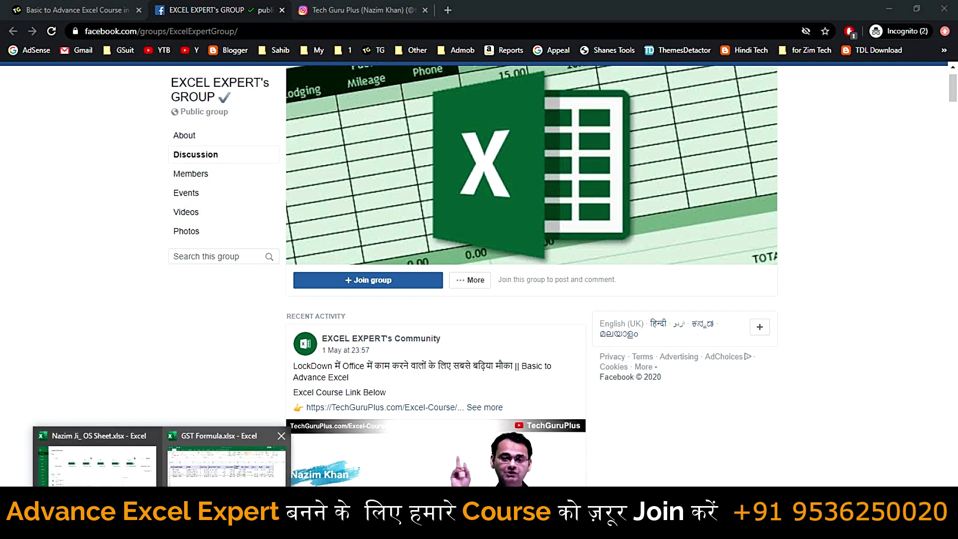
{"action": "left_click", "coordinate": [220, 465]}
{"action": "left_click", "coordinate": [414, 328]}
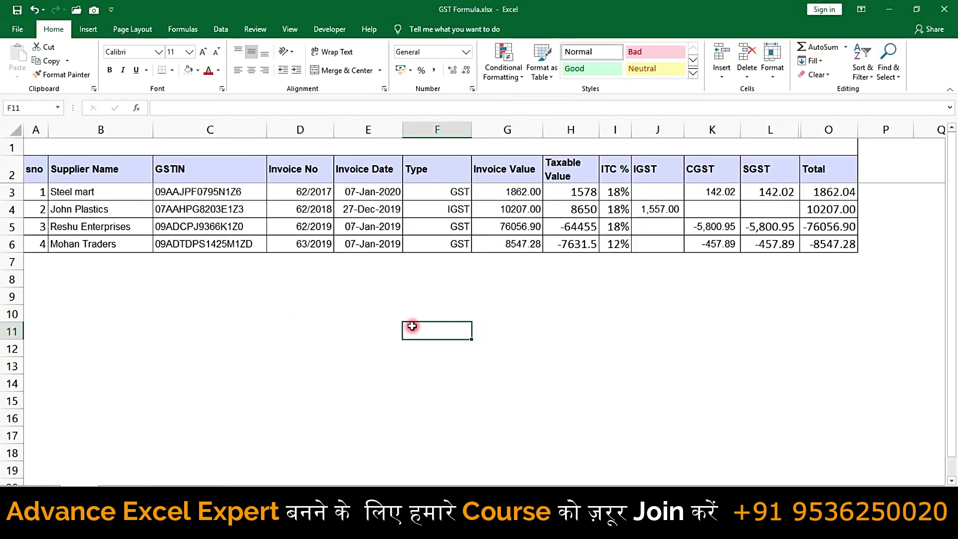
- Select the whole worksheet and clear Locked on the Format Cells Protection settings
{"action": "left_click", "coordinate": [17, 131]}
{"action": "right_click", "coordinate": [17, 131]}
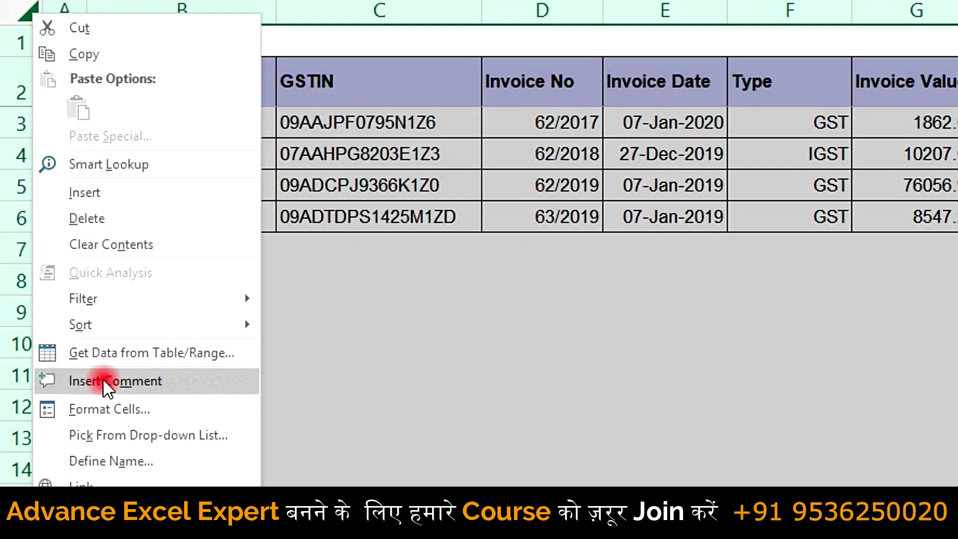
{"action": "left_click", "coordinate": [59, 350]}
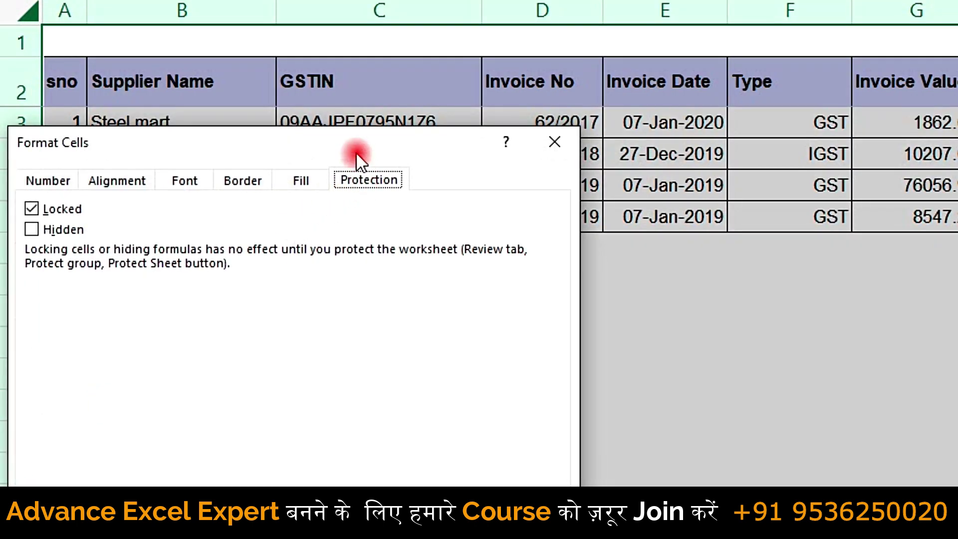
{"action": "left_click_drag", "start_coordinate": [355, 151], "coordinate": [503, 118]}
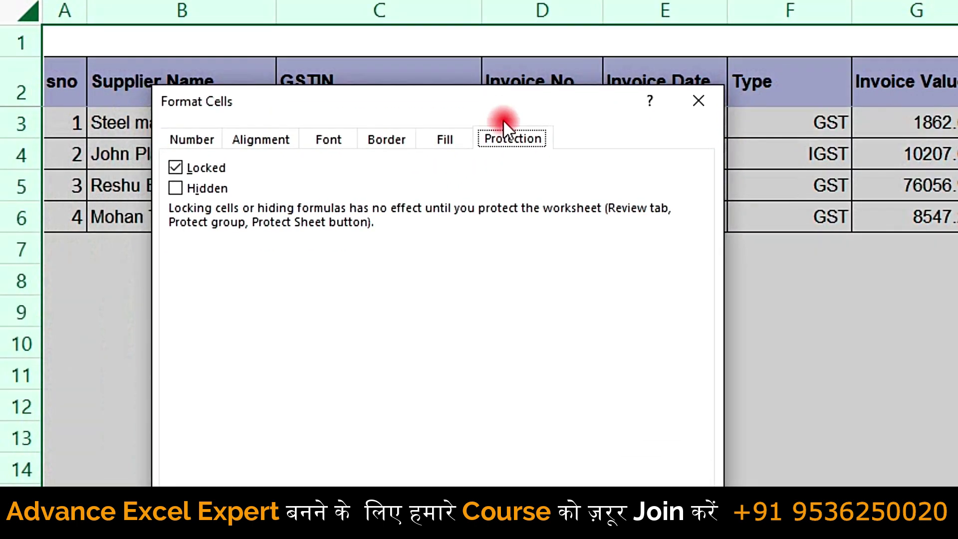
{"action": "left_click", "coordinate": [176, 169]}
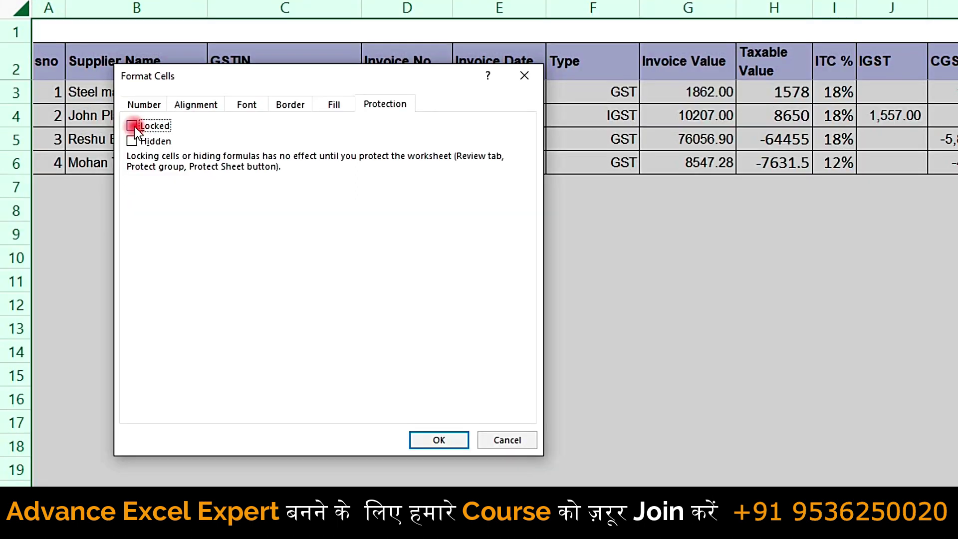
{"action": "left_click", "coordinate": [434, 444]}
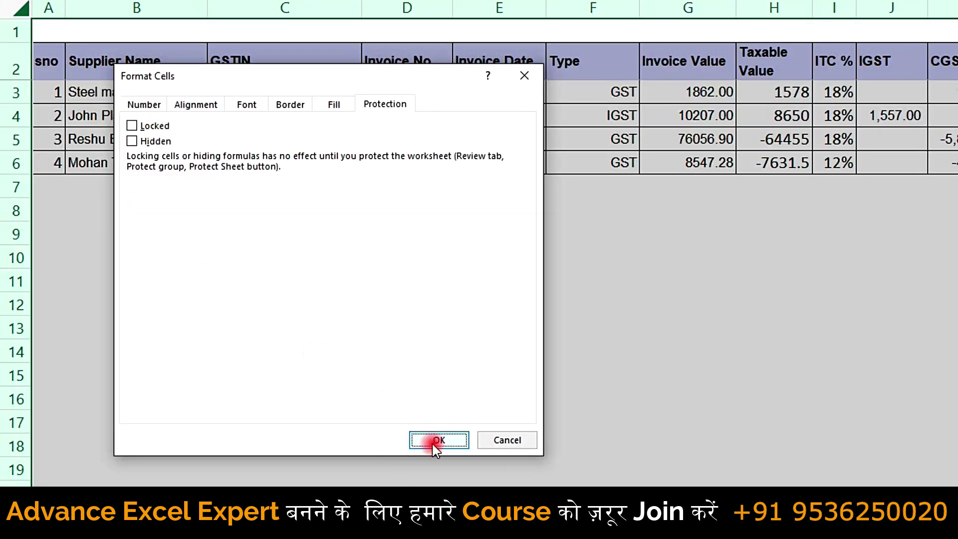
{"action": "left_click", "coordinate": [499, 280]}
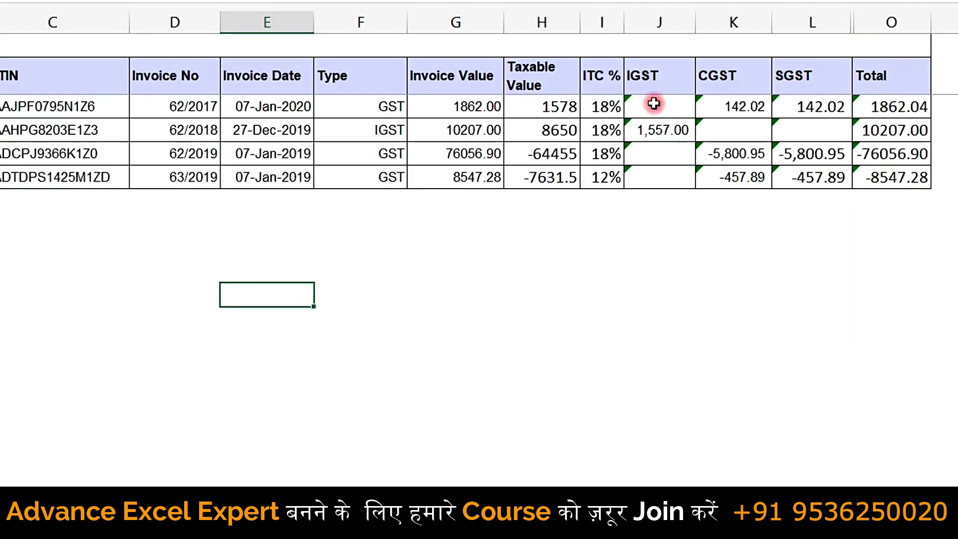
- Turn on Hidden protection for J3:O6, the IGST through Total cells of all four invoices
{"action": "left_click", "coordinate": [672, 107]}
{"action": "left_click_drag", "start_coordinate": [674, 107], "coordinate": [902, 177]}
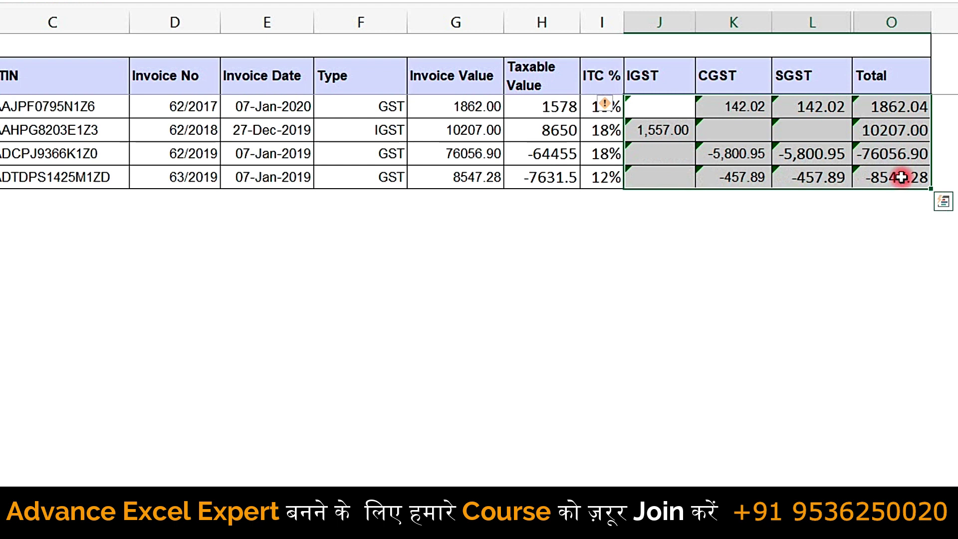
{"action": "right_click", "coordinate": [708, 151]}
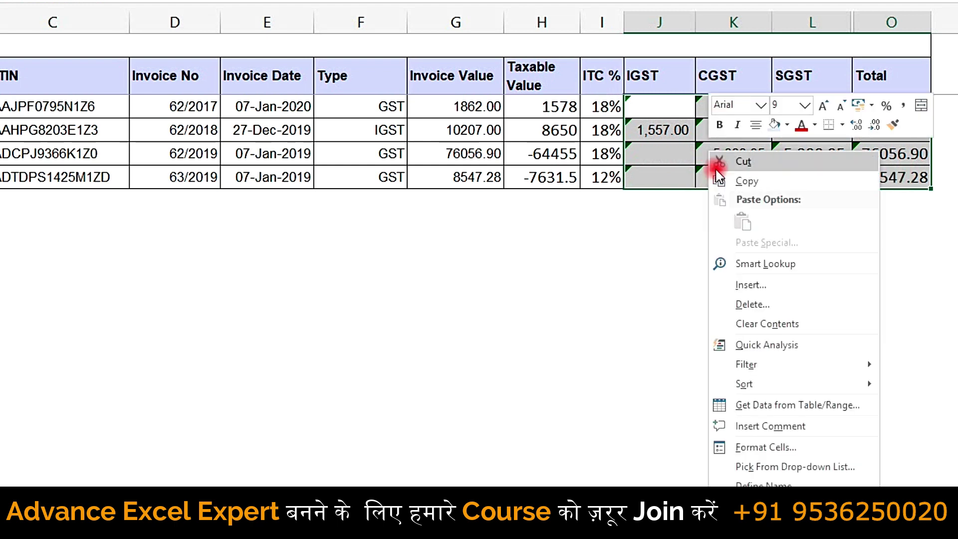
{"action": "left_click", "coordinate": [759, 442]}
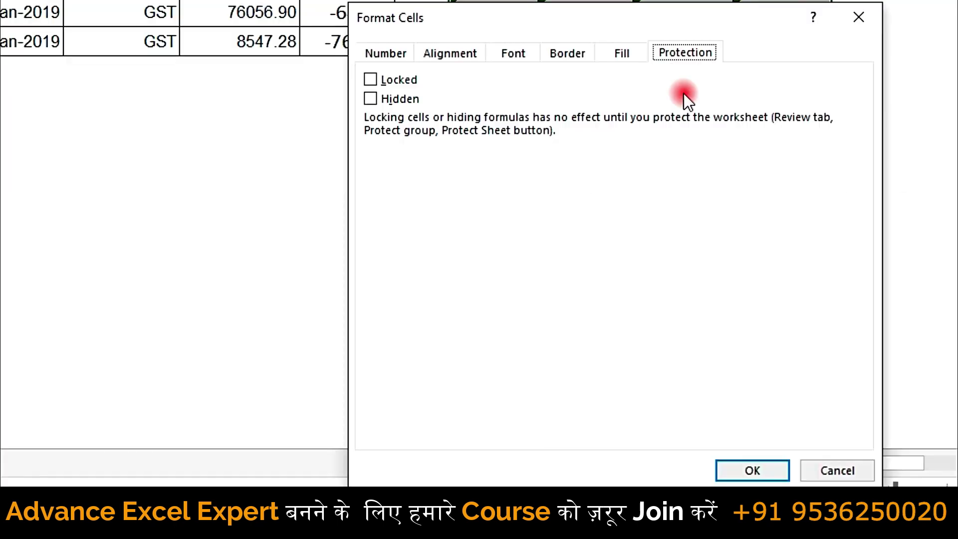
{"action": "left_click", "coordinate": [375, 99]}
{"action": "left_click", "coordinate": [751, 470]}
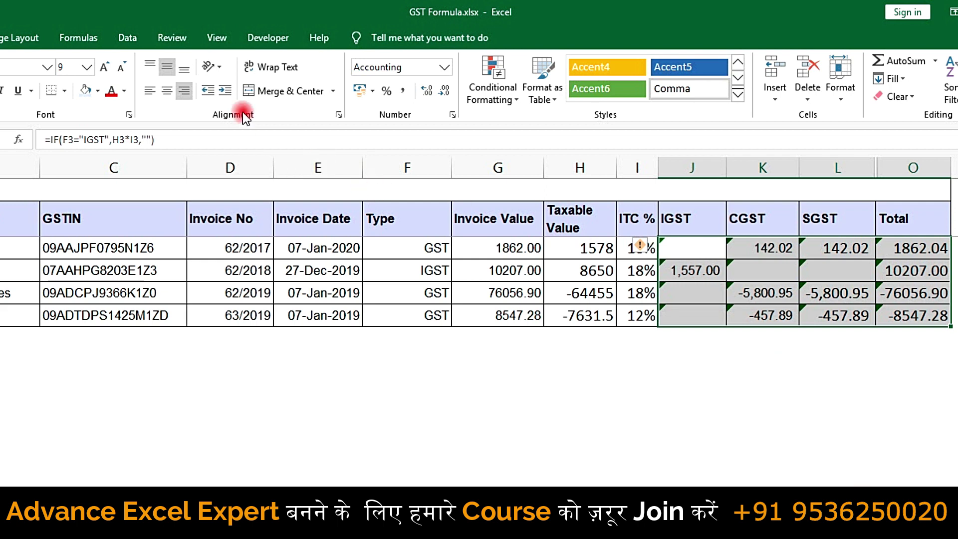
- Protect the worksheet from the Review tab, entering and confirming a password
{"action": "left_click", "coordinate": [175, 39]}
{"action": "left_click", "coordinate": [437, 77]}
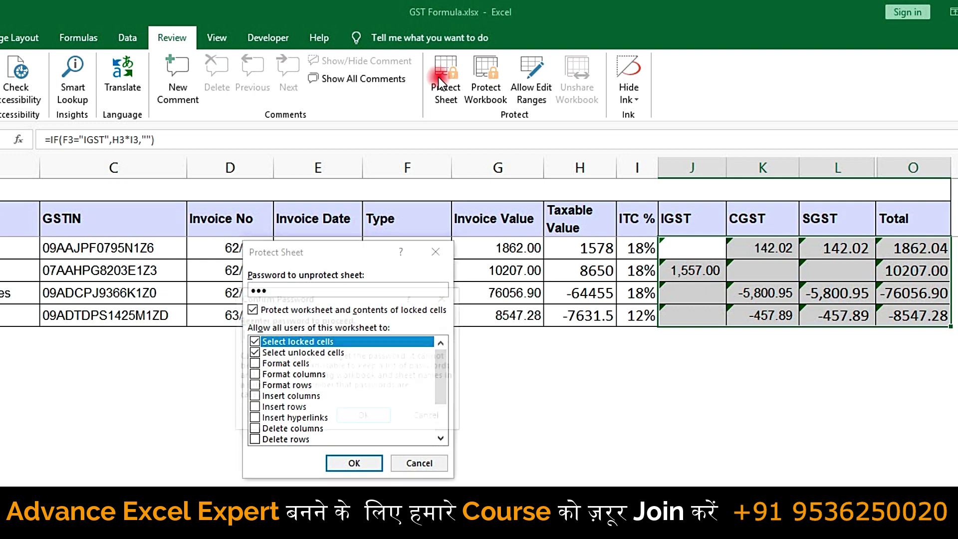
{"action": "key", "text": "Return"}
{"action": "key", "text": "Return"}
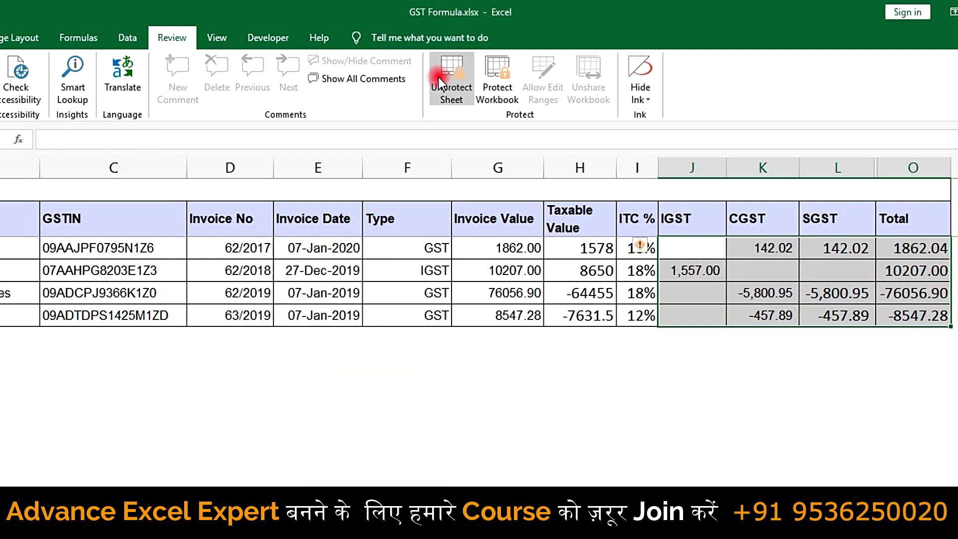
- Verify that the IGST and SGST cells no longer display their formulas
{"action": "left_click", "coordinate": [546, 338]}
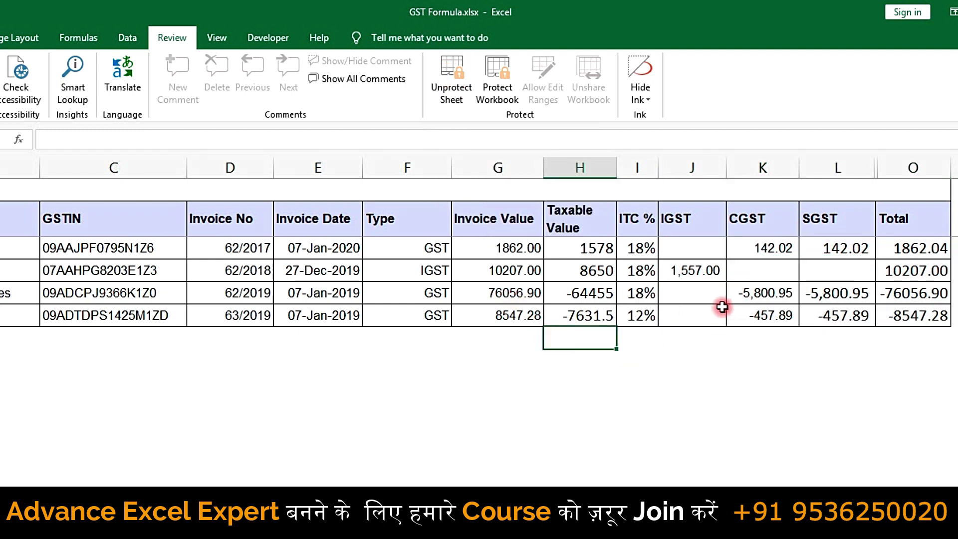
{"action": "left_click", "coordinate": [824, 292]}
{"action": "key", "text": "Tab"}
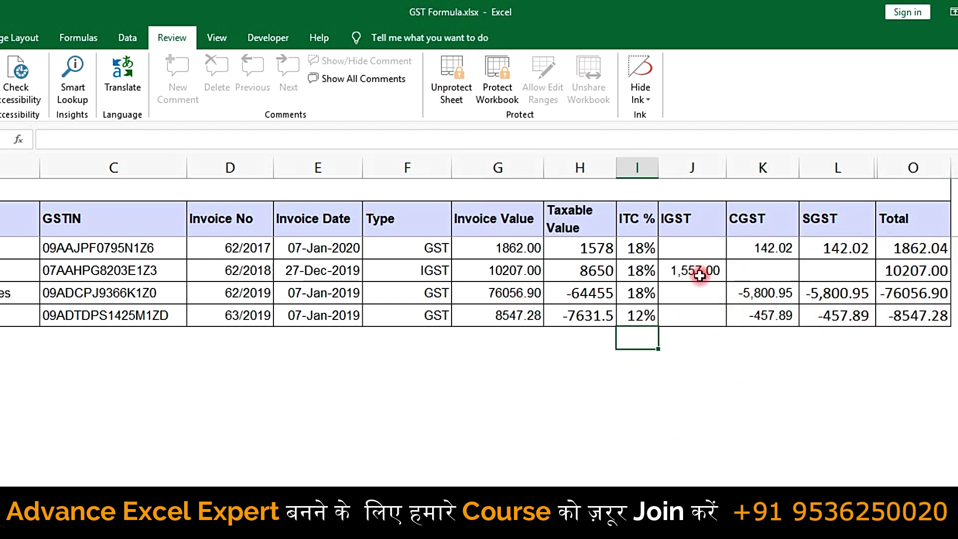
{"action": "left_click", "coordinate": [696, 271]}
{"action": "left_click", "coordinate": [821, 307]}
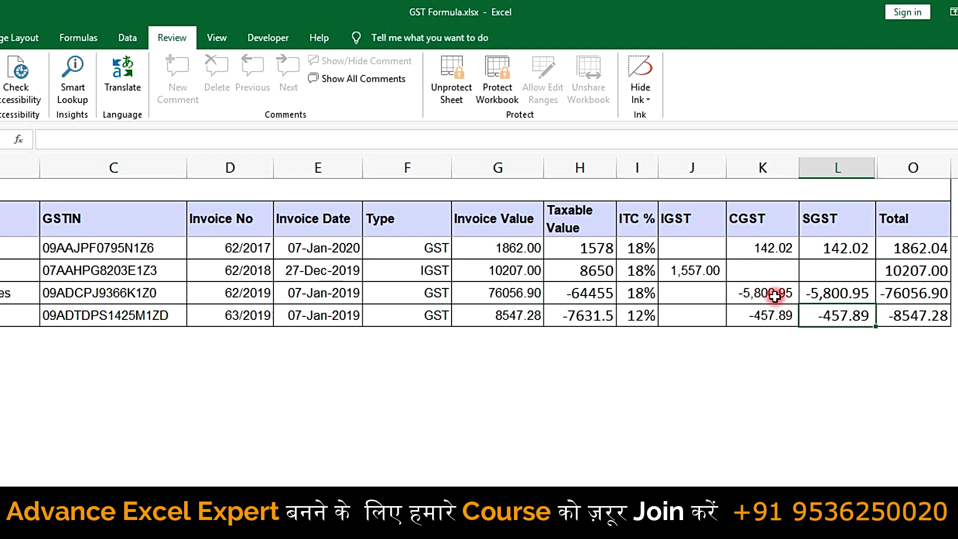
- Enter taxable values 8546 and 8756 for the last two invoices and rename Steel mart to Steel mart pvt
{"action": "left_click", "coordinate": [638, 254]}
{"action": "type", "text": "8546"}
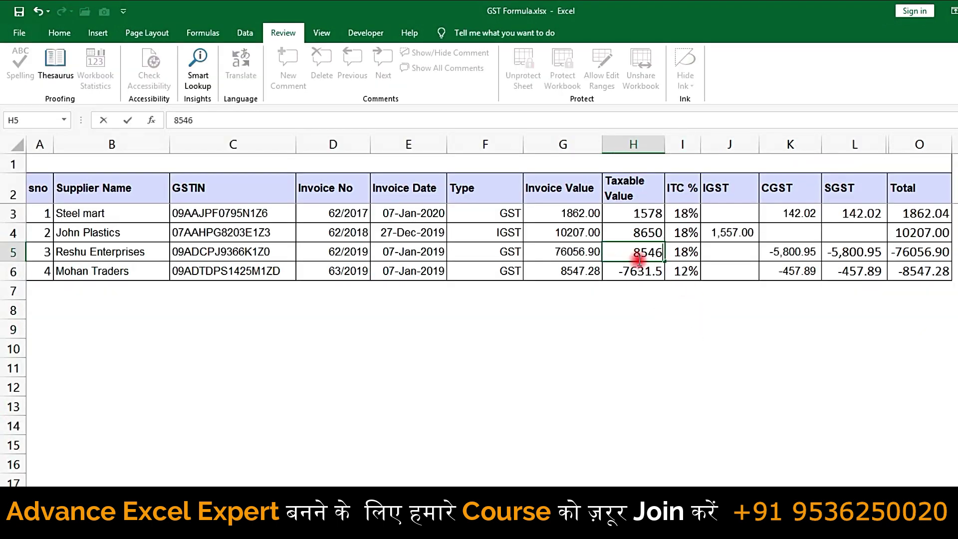
{"action": "key", "text": "Return"}
{"action": "type", "text": "8756"}
{"action": "key", "text": "Return"}
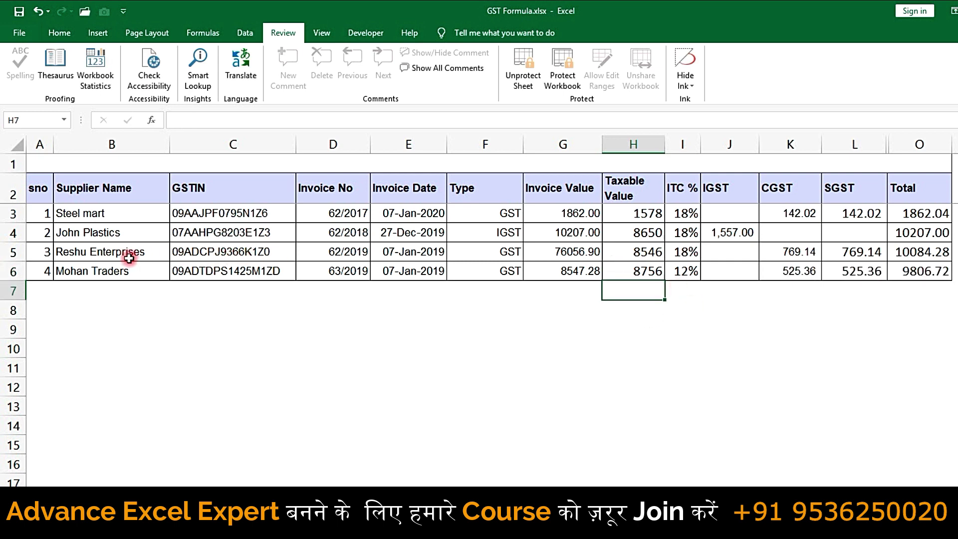
{"action": "double_click", "coordinate": [99, 213]}
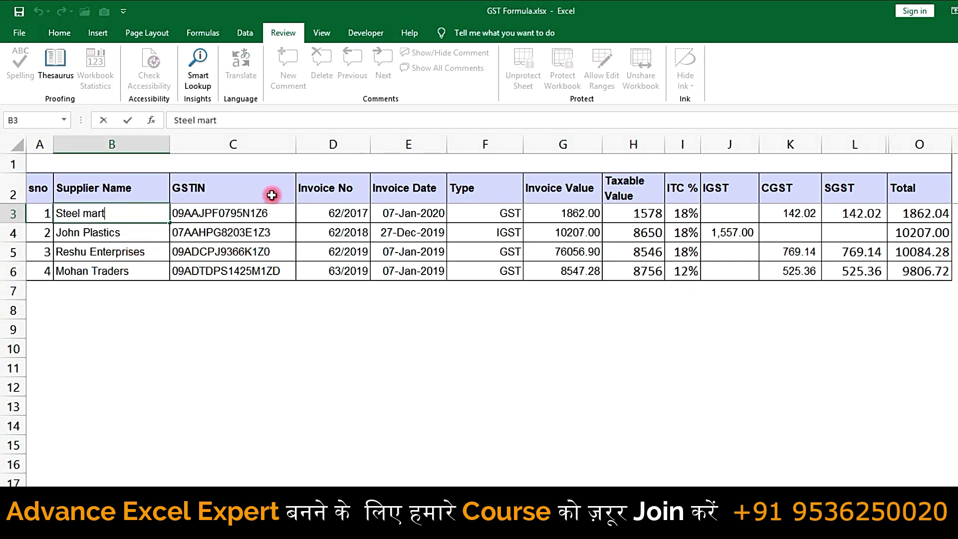
{"action": "type", "text": "pvt"}
{"action": "key", "text": "Return"}
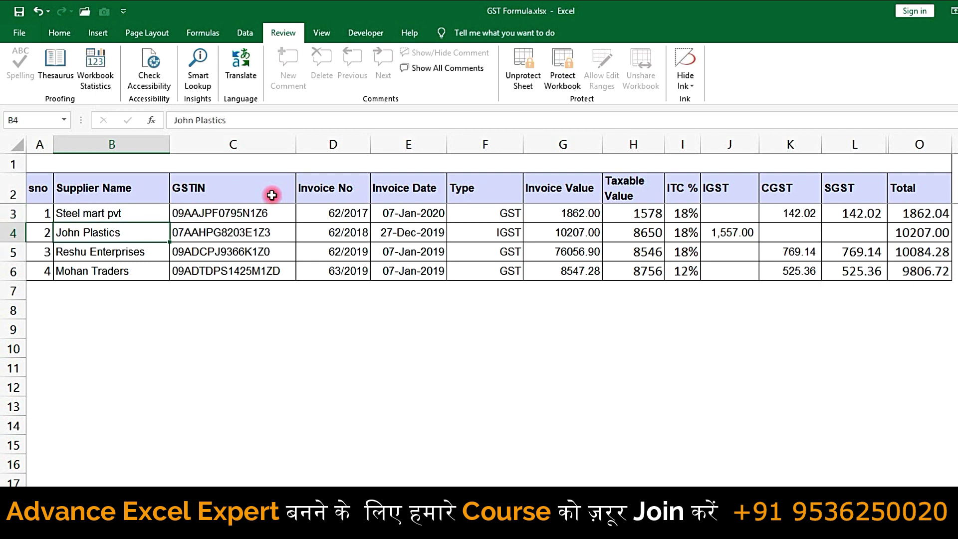
- Select formula cells, headings and input ranges to test how the protected sheet responds
{"action": "left_click_drag", "start_coordinate": [739, 213], "coordinate": [919, 265]}
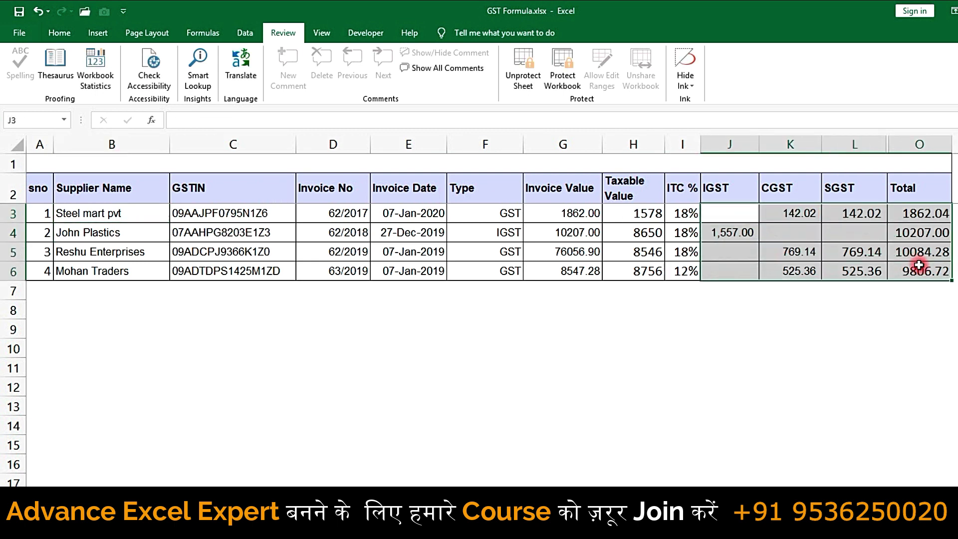
{"action": "left_click", "coordinate": [682, 290]}
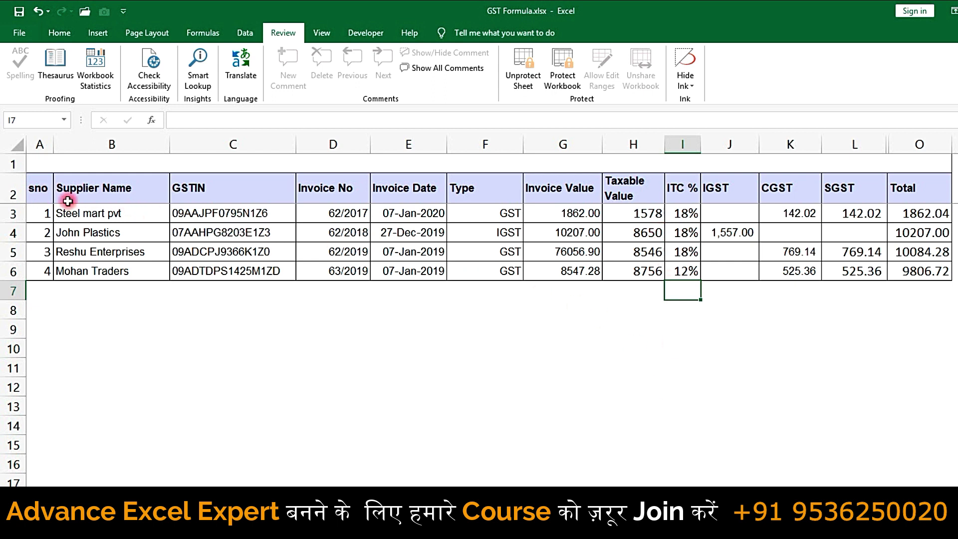
{"action": "left_click", "coordinate": [788, 322]}
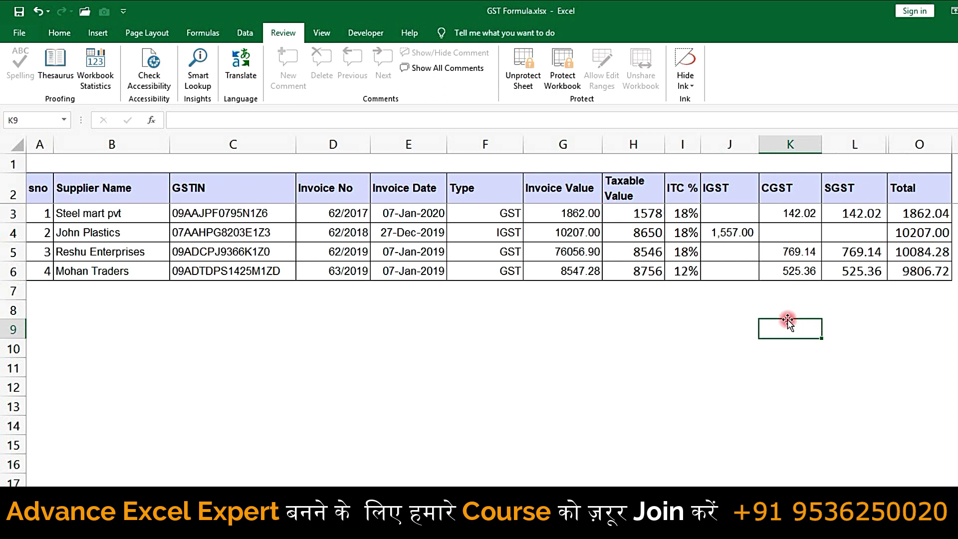
{"action": "mouse_move", "coordinate": [919, 190]}
{"action": "left_mouse_down"}
{"action": "mouse_move", "coordinate": [19, 201]}
{"action": "mouse_move", "coordinate": [19, 192]}
{"action": "left_mouse_up"}
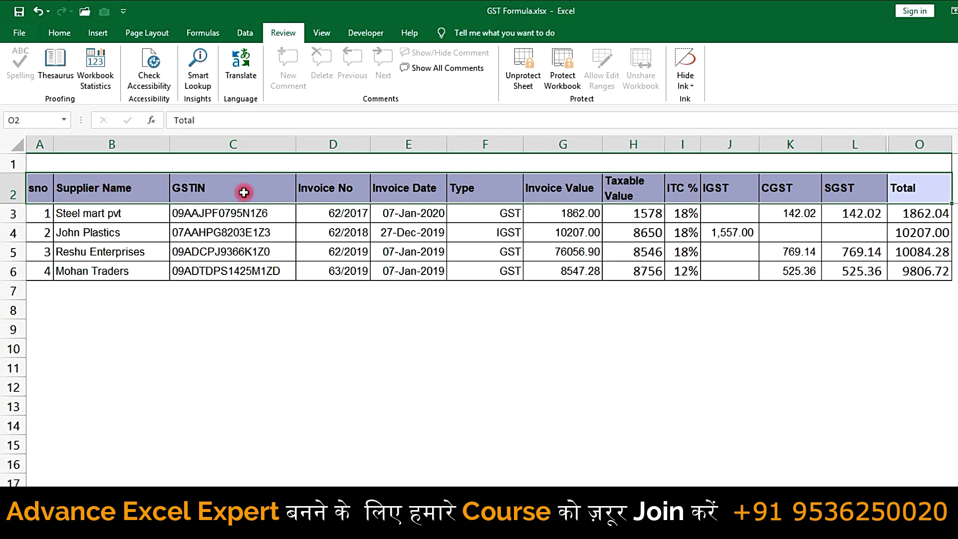
{"action": "left_click_drag", "start_coordinate": [122, 216], "coordinate": [538, 271]}
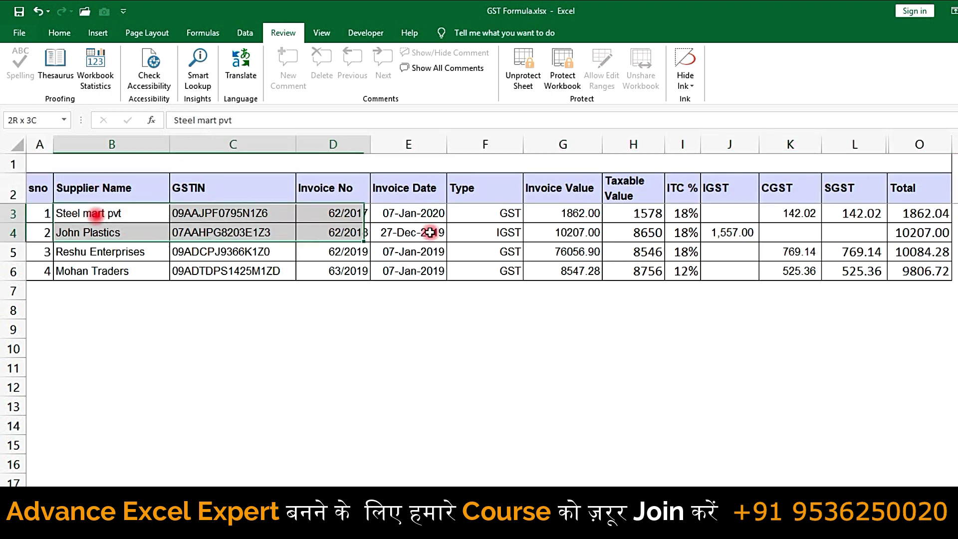
{"action": "left_click_drag", "start_coordinate": [891, 188], "coordinate": [73, 189]}
{"action": "mouse_move", "coordinate": [737, 218]}
{"action": "left_mouse_down"}
{"action": "mouse_move", "coordinate": [849, 222]}
{"action": "mouse_move", "coordinate": [919, 267]}
{"action": "mouse_move", "coordinate": [727, 191]}
{"action": "left_mouse_up"}
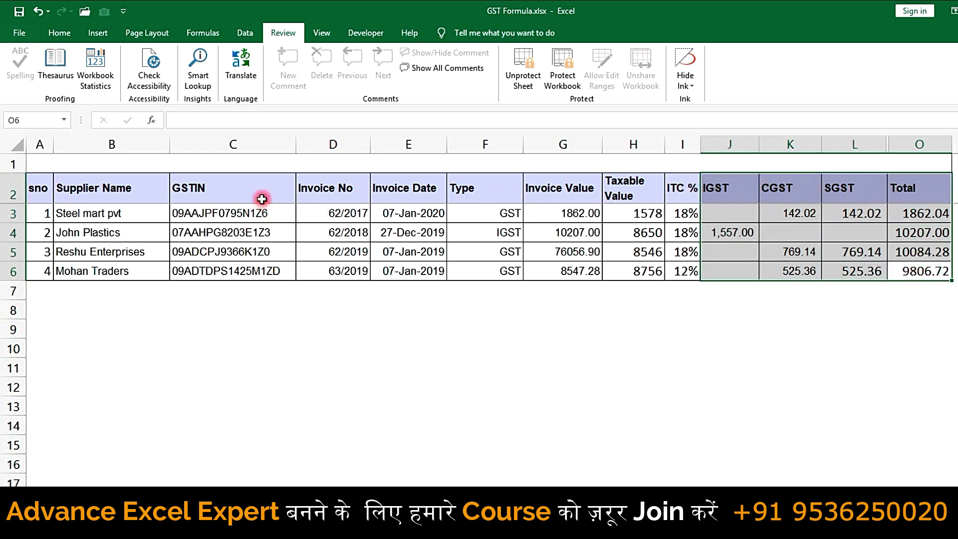
{"action": "left_click_drag", "start_coordinate": [262, 199], "coordinate": [754, 187]}
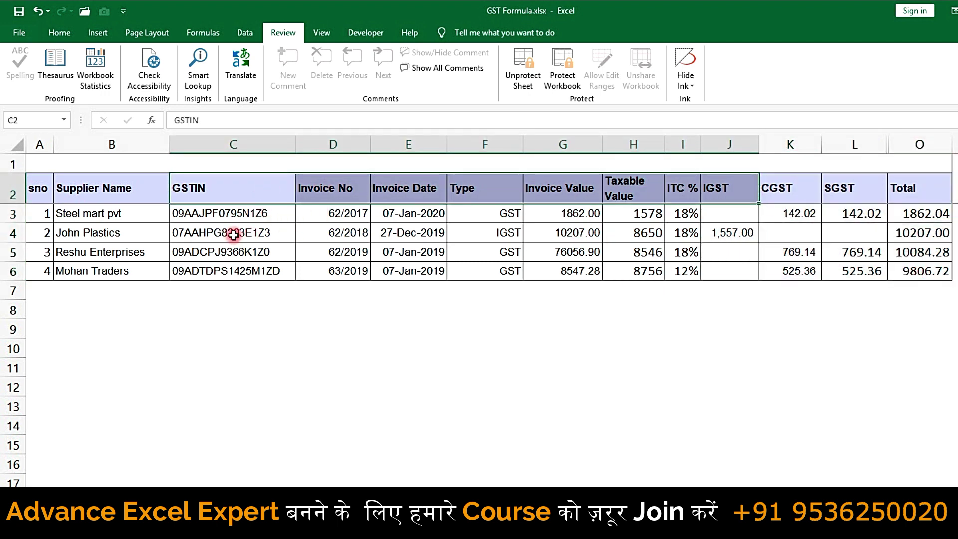
{"action": "left_click", "coordinate": [196, 248]}
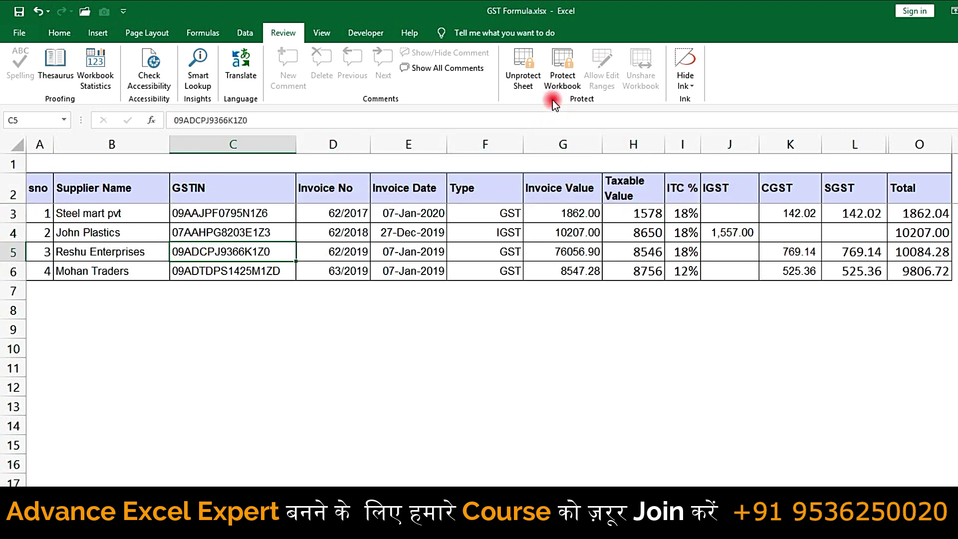
- Unprotect the sheet with its password, then select the headings and first two invoices' tax cells
{"action": "left_click", "coordinate": [528, 79]}
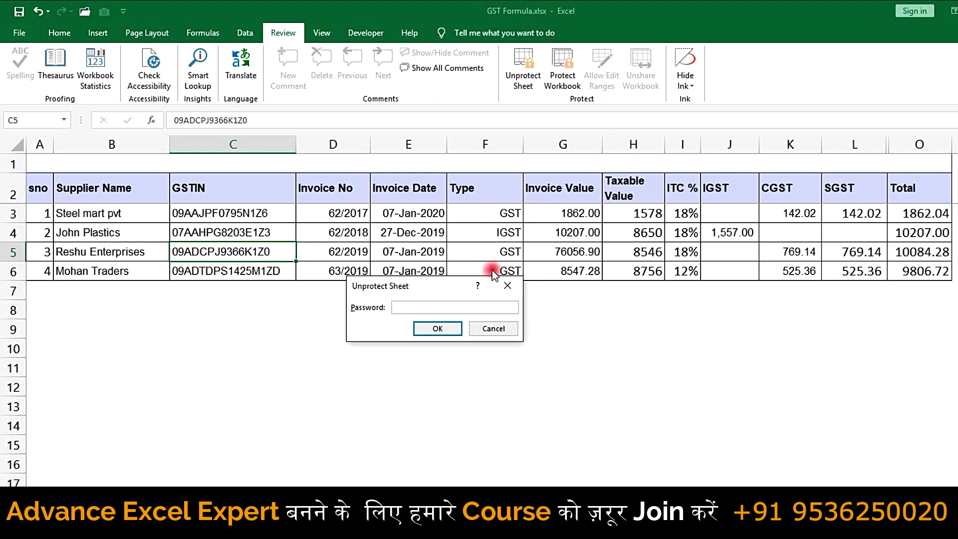
{"action": "type", "text": "3"}
{"action": "key", "text": "Return"}
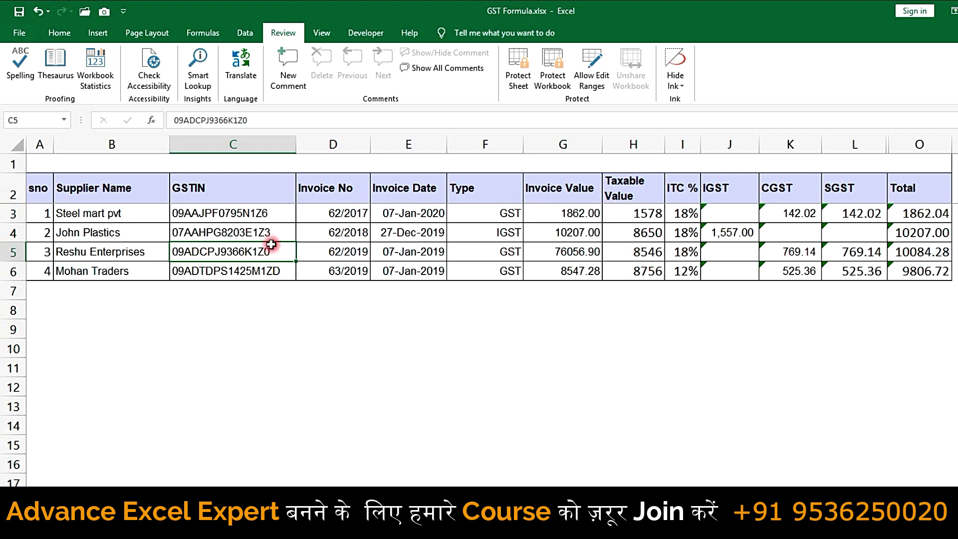
{"action": "left_click_drag", "start_coordinate": [37, 189], "coordinate": [910, 185]}
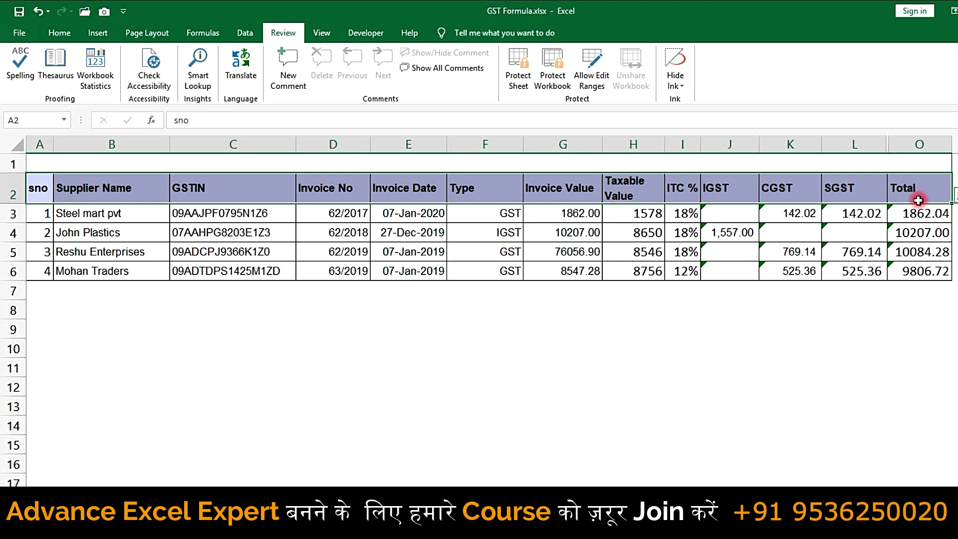
{"action": "mouse_move", "coordinate": [743, 213]}
{"action": "left_mouse_down"}
{"action": "mouse_move", "coordinate": [892, 234]}
{"action": "mouse_move", "coordinate": [898, 269]}
{"action": "left_mouse_up"}
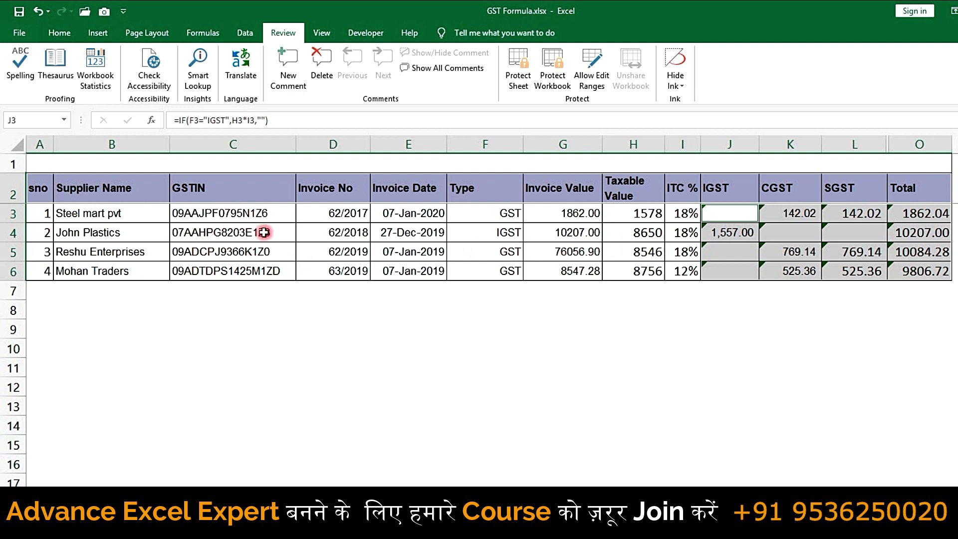
- Mark the tax and total formula cells as Locked and Hidden in Format Cells
{"action": "right_click", "coordinate": [739, 181]}
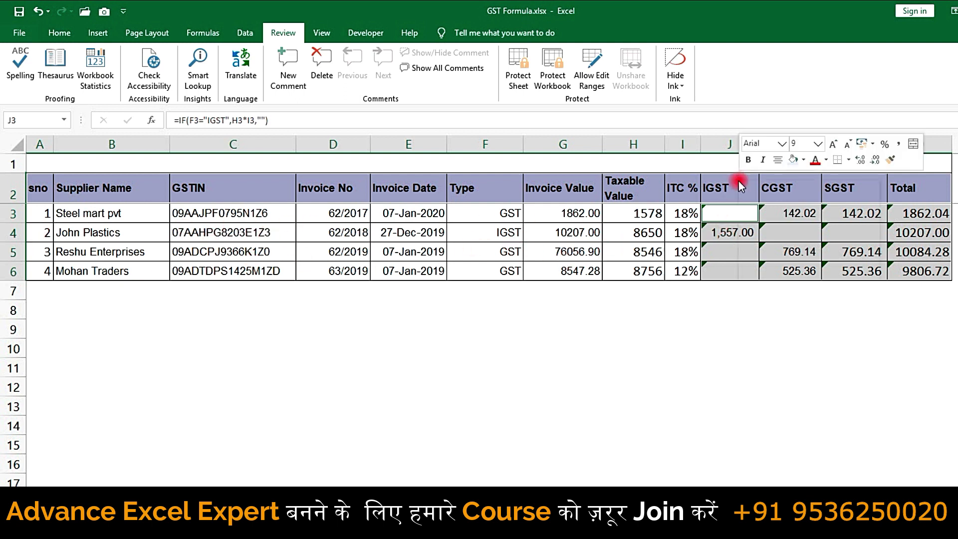
{"action": "left_click", "coordinate": [784, 439]}
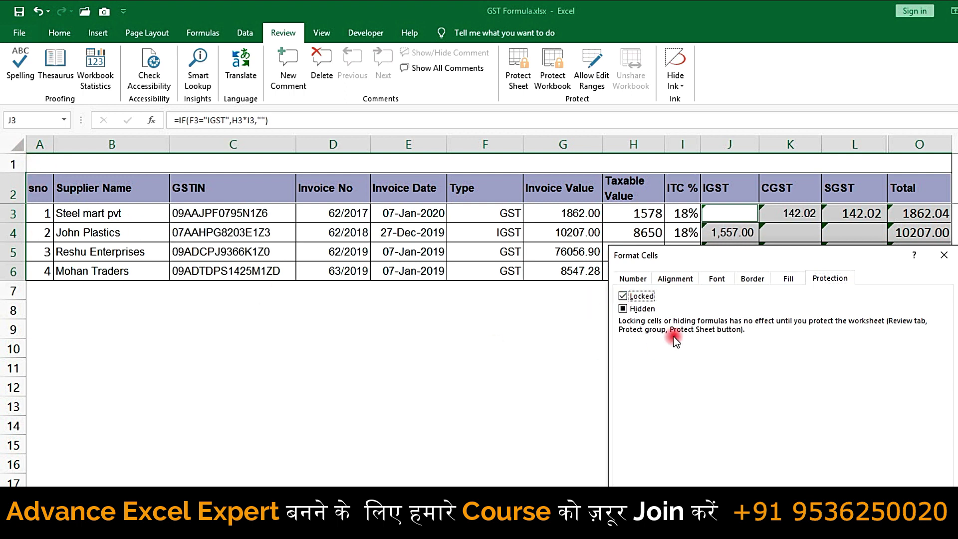
{"action": "left_click_drag", "start_coordinate": [747, 264], "coordinate": [756, 208]}
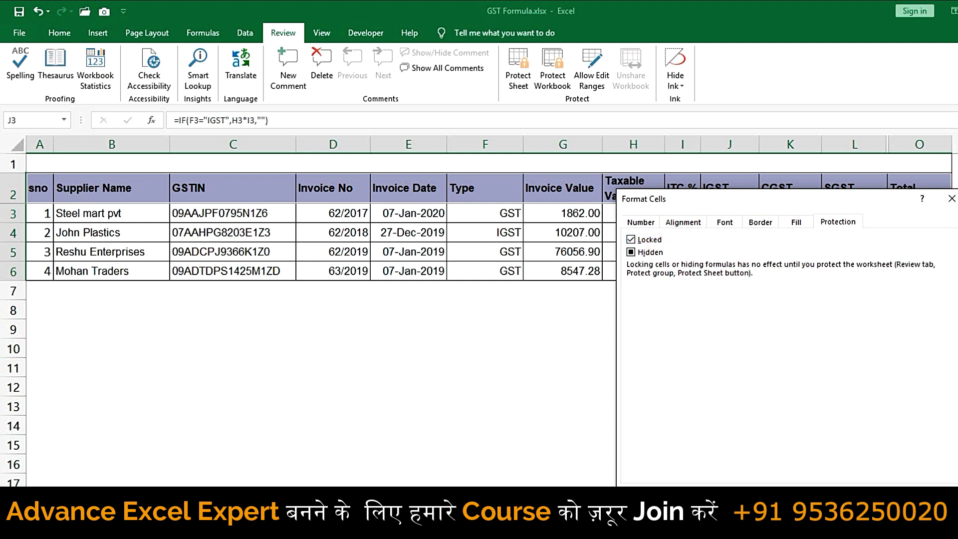
{"action": "key", "text": "Return"}
{"action": "left_click", "coordinate": [717, 313]}
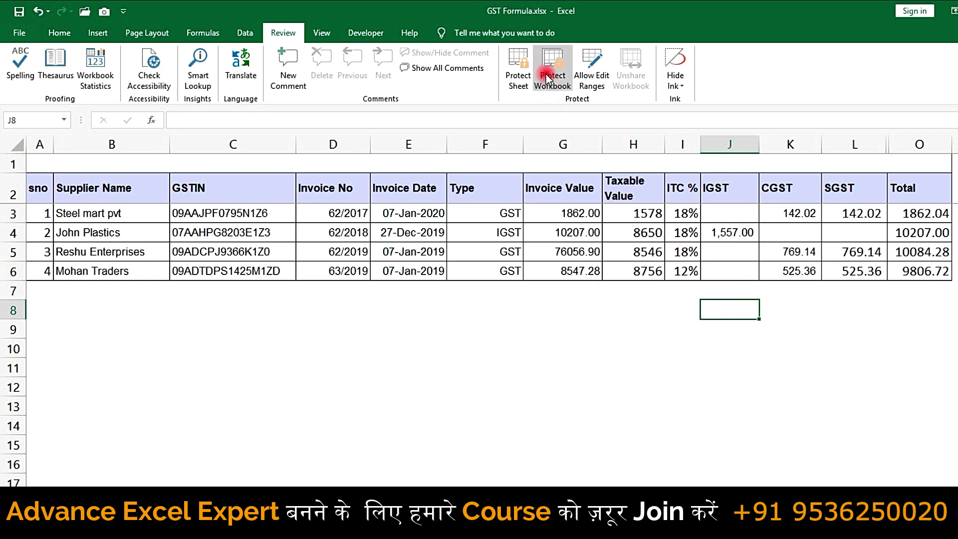
- Protect the worksheet again, entering and confirming the password
{"action": "left_click", "coordinate": [516, 71]}
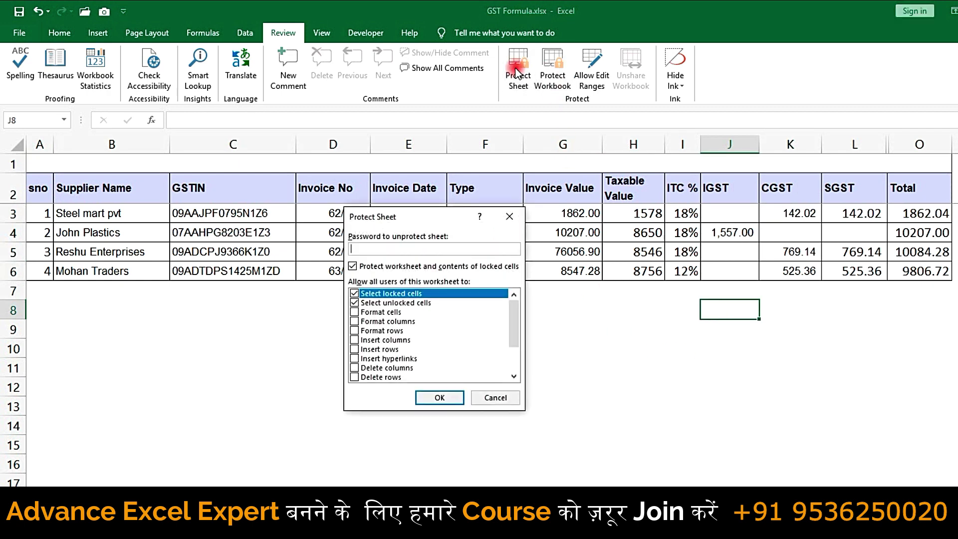
{"action": "key", "text": "Return"}
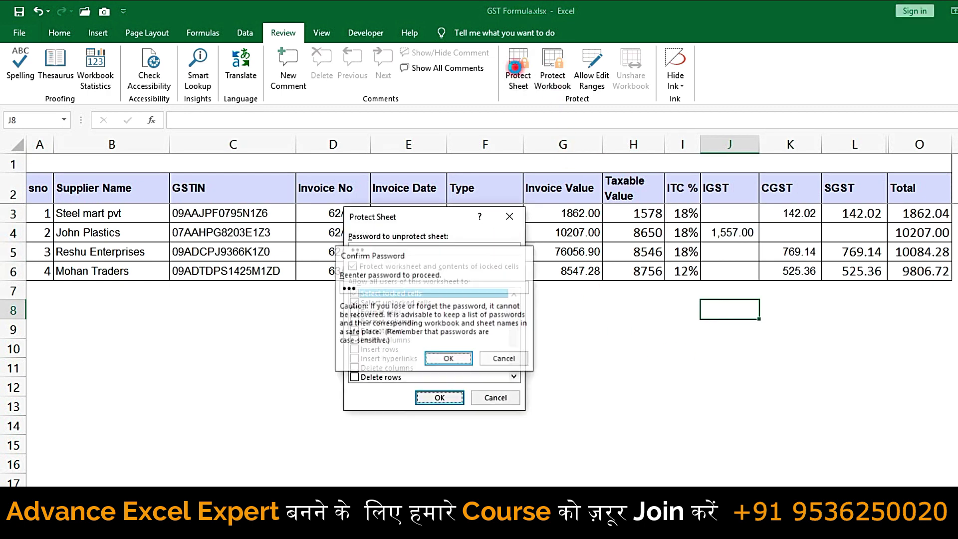
{"action": "key", "text": "Return"}
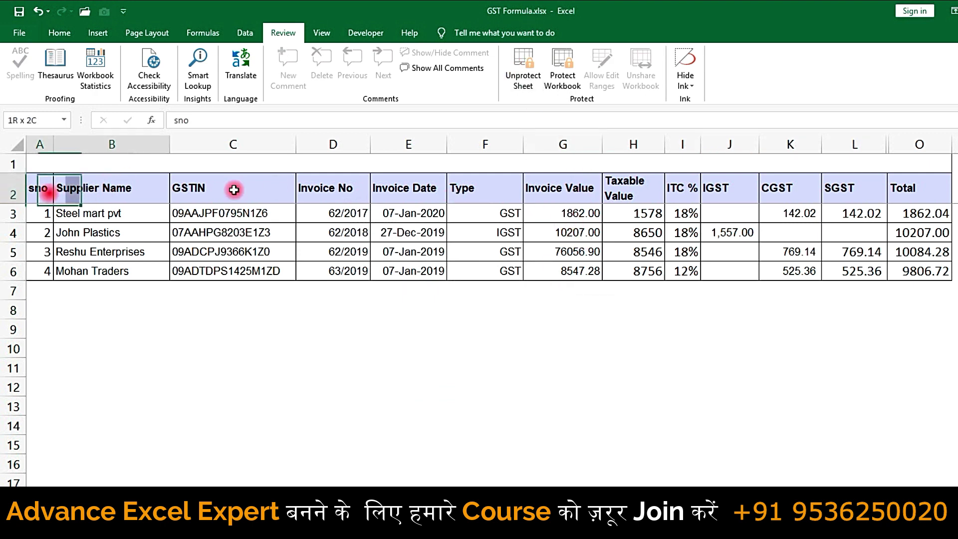
{"action": "left_click_drag", "start_coordinate": [86, 194], "coordinate": [937, 188]}
{"action": "left_click", "coordinate": [737, 211]}
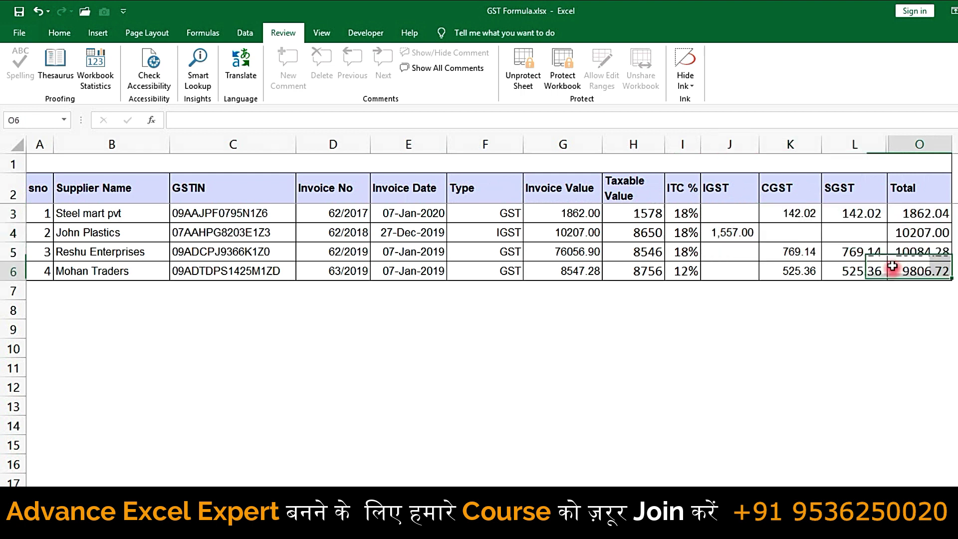
{"action": "left_click", "coordinate": [862, 198]}
{"action": "double_click", "coordinate": [849, 189]}
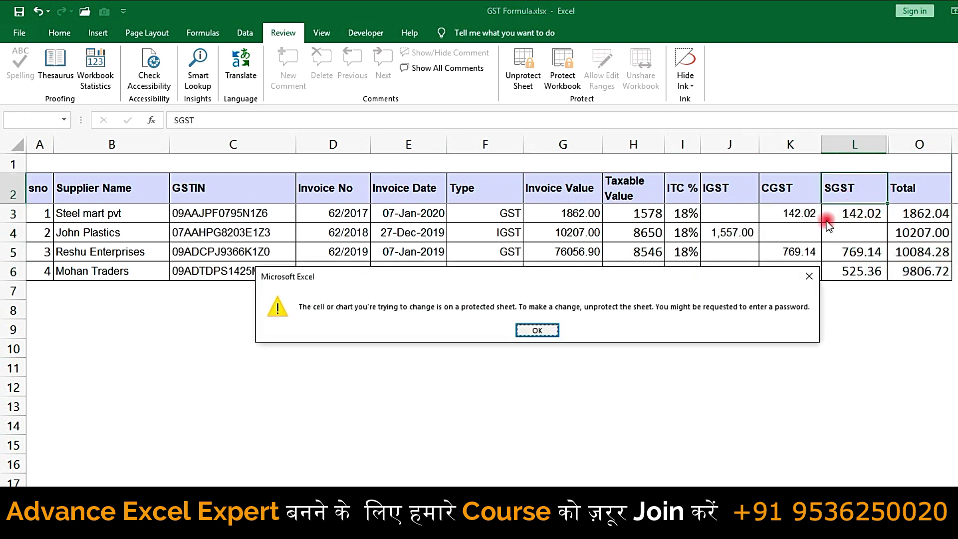
{"action": "left_click", "coordinate": [540, 331]}
{"action": "left_click", "coordinate": [188, 190]}
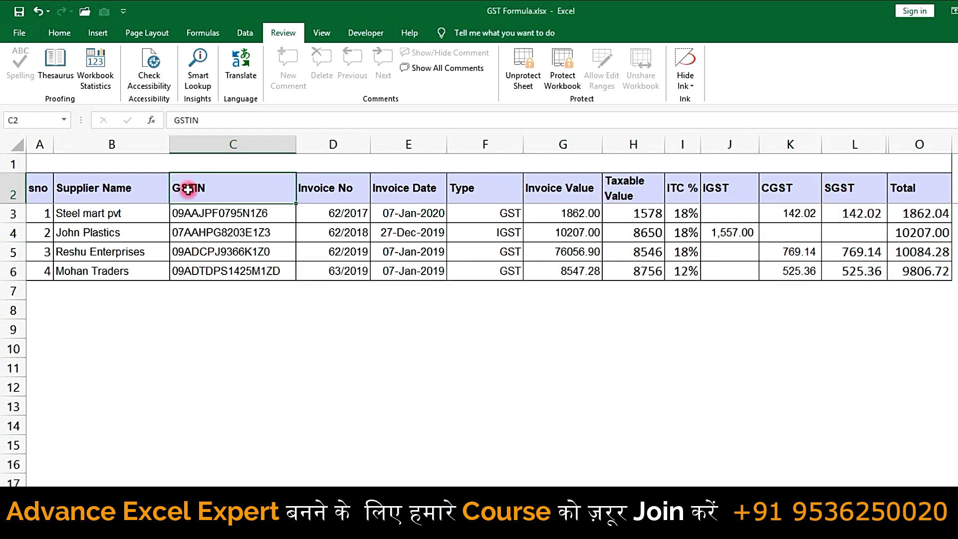
{"action": "double_click", "coordinate": [188, 189]}
{"action": "left_click", "coordinate": [543, 329]}
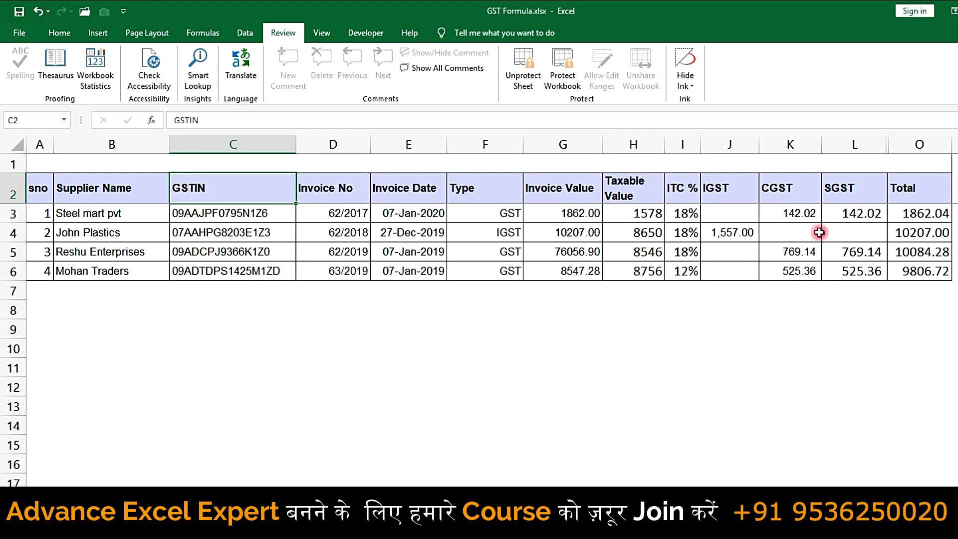
{"action": "left_click", "coordinate": [738, 232]}
{"action": "double_click", "coordinate": [739, 233]}
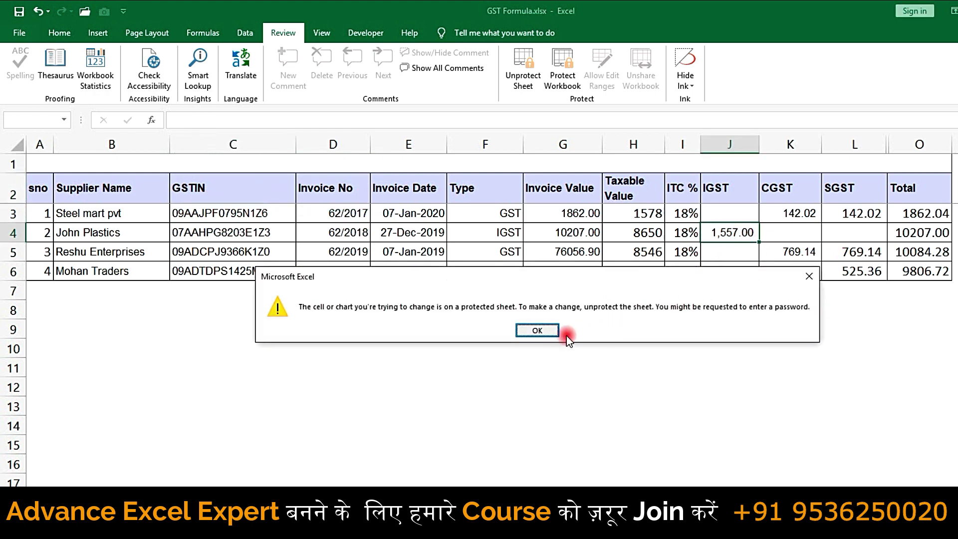
{"action": "left_click", "coordinate": [566, 335]}
{"action": "left_click", "coordinate": [918, 271]}
{"action": "double_click", "coordinate": [918, 271]}
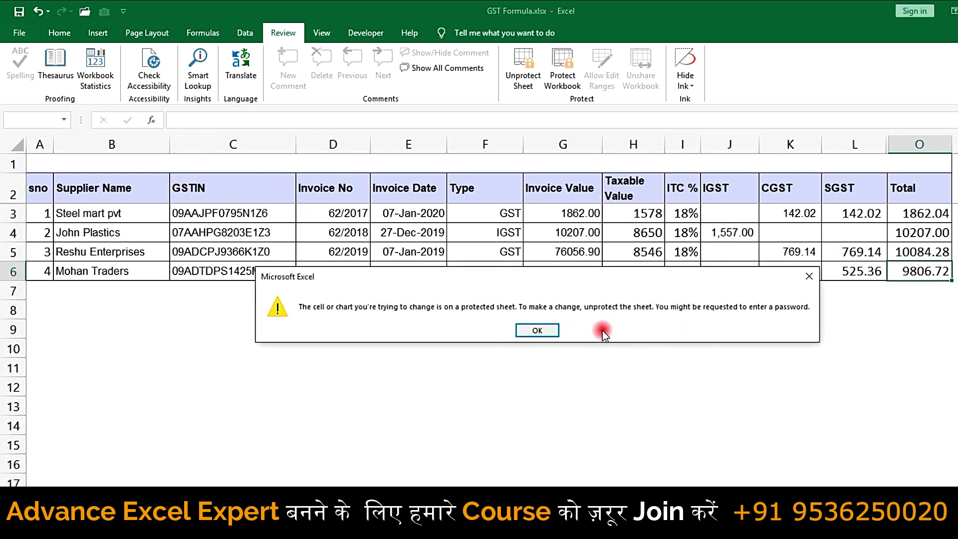
{"action": "left_click", "coordinate": [549, 334]}
{"action": "left_click", "coordinate": [228, 232]}
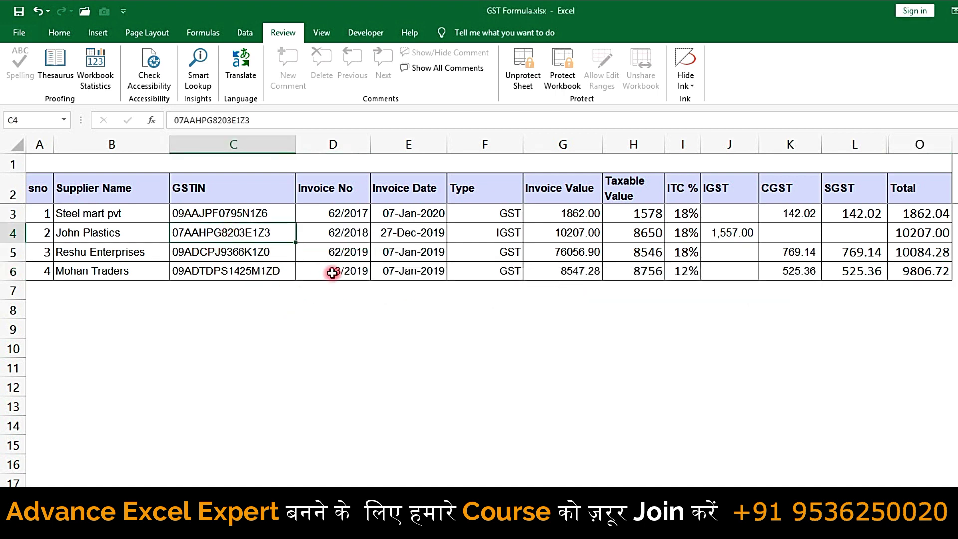
- Type test entries iuytre, vc, fg, gg and v into GSTIN cells C3, C6, D4, E4 and F4
{"action": "type", "text": "asdfg"}
{"action": "left_click", "coordinate": [252, 209]}
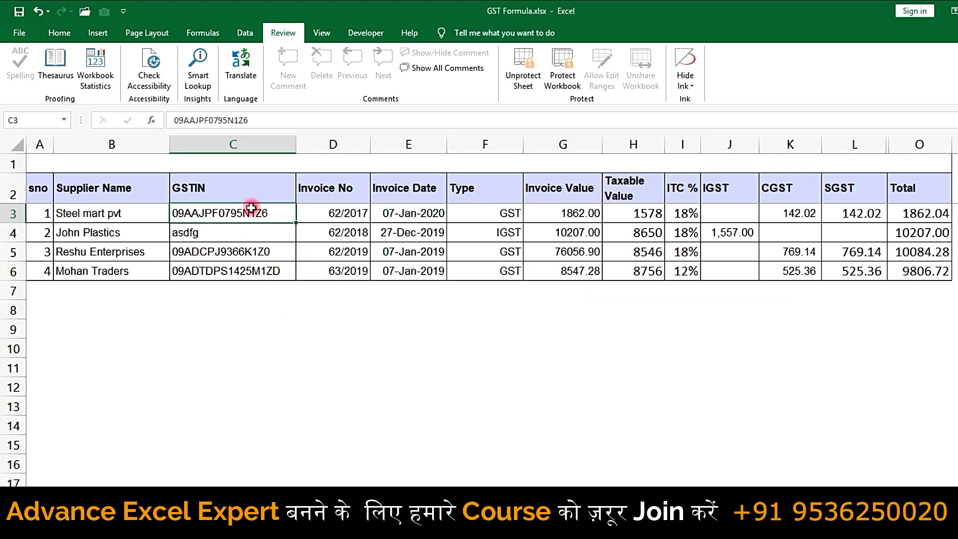
{"action": "type", "text": "iuytre"}
{"action": "left_click", "coordinate": [256, 273]}
{"action": "type", "text": "vc"}
{"action": "left_click", "coordinate": [355, 236]}
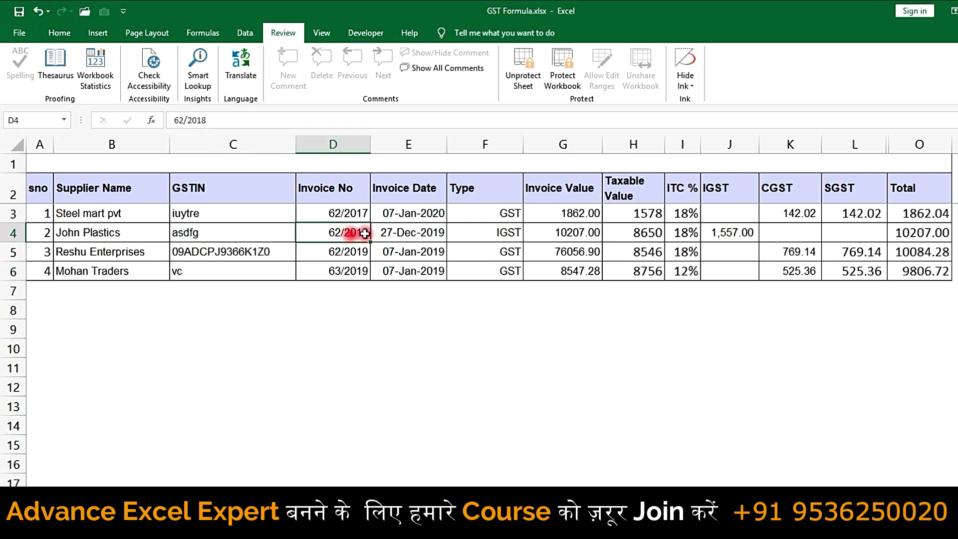
{"action": "type", "text": "fg"}
{"action": "left_click", "coordinate": [391, 230]}
{"action": "type", "text": "gg"}
{"action": "left_click", "coordinate": [455, 261]}
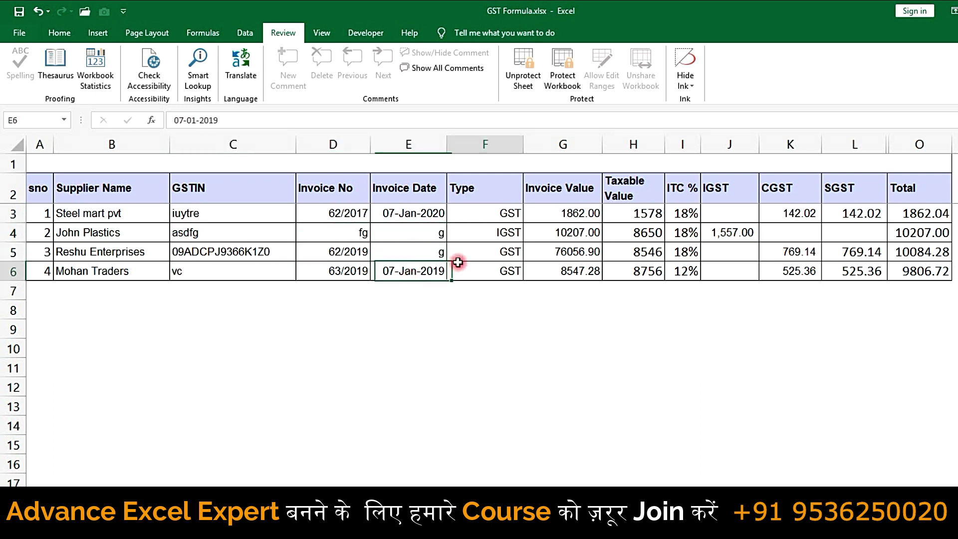
{"action": "left_click", "coordinate": [482, 232]}
{"action": "type", "text": "v"}
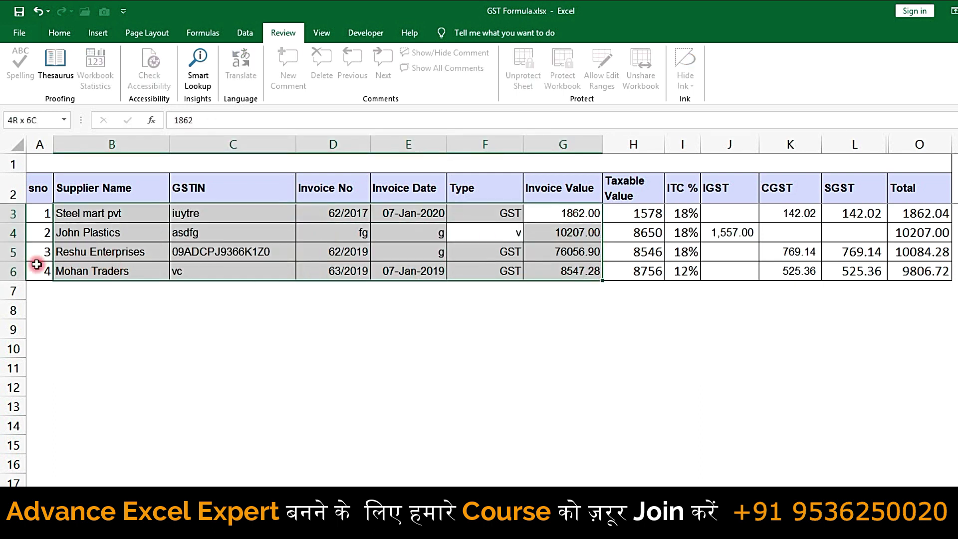
- Select input range B3:G6 and locked formula range I3:O6, ending on SGST cell L5
{"action": "left_click_drag", "start_coordinate": [576, 220], "coordinate": [40, 269]}
{"action": "left_click", "coordinate": [686, 213]}
{"action": "left_click_drag", "start_coordinate": [725, 231], "coordinate": [929, 275]}
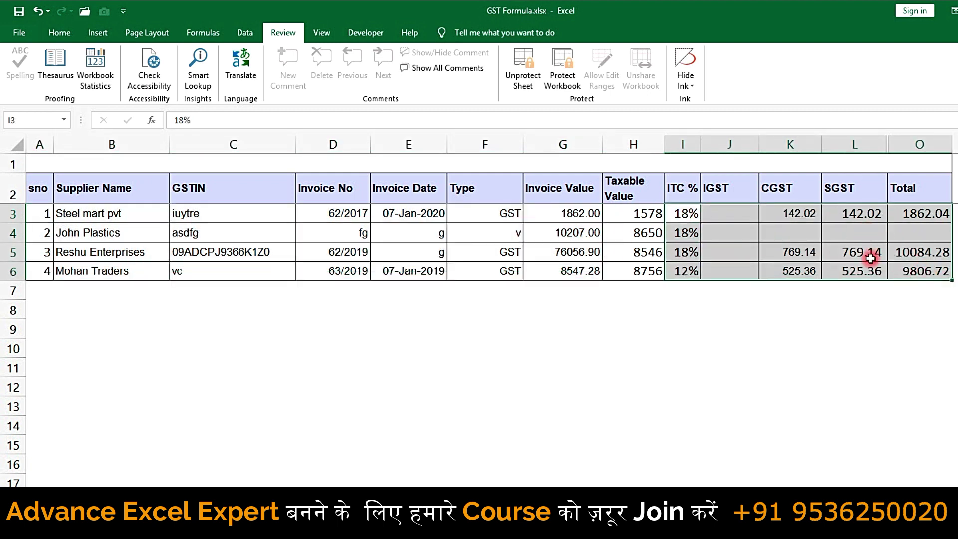
{"action": "left_click", "coordinate": [853, 251]}
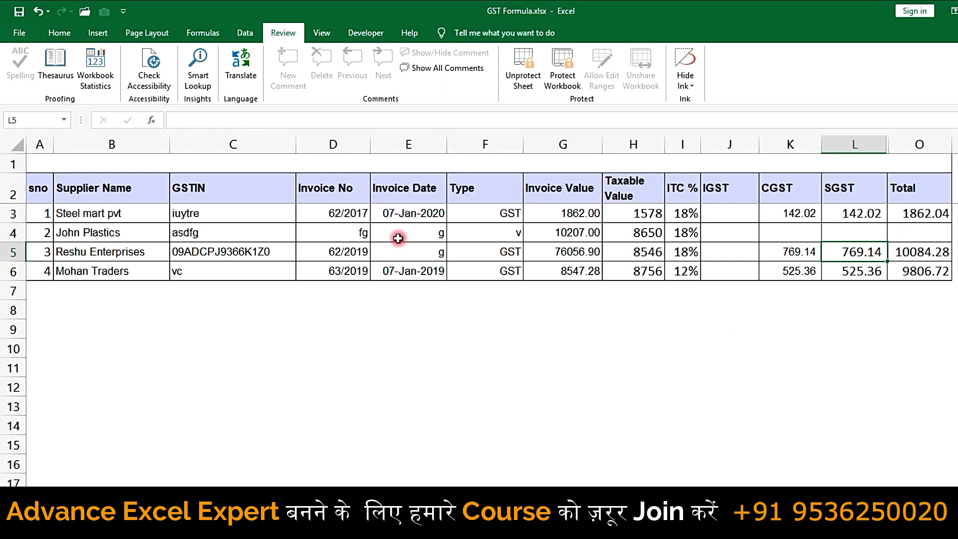
- Unprotect the worksheet with its password
{"action": "left_click", "coordinate": [522, 69]}
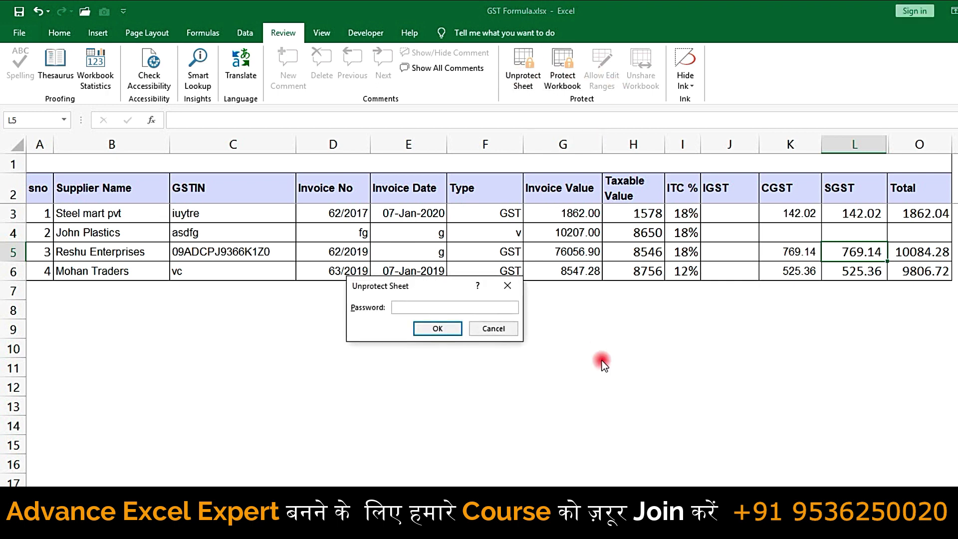
{"action": "key", "text": "Return"}
{"action": "left_click", "coordinate": [771, 344]}
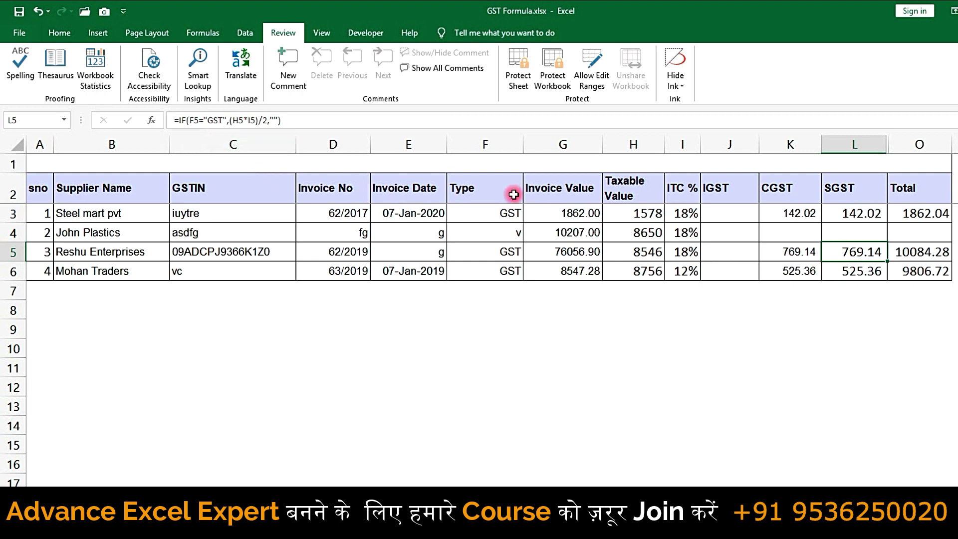
- Check the now-visible SGST formulas in L4 and L5, =IF(F5="GST",(H5*I5)/2,"")
{"action": "left_click", "coordinate": [611, 192]}
{"action": "left_click", "coordinate": [760, 189]}
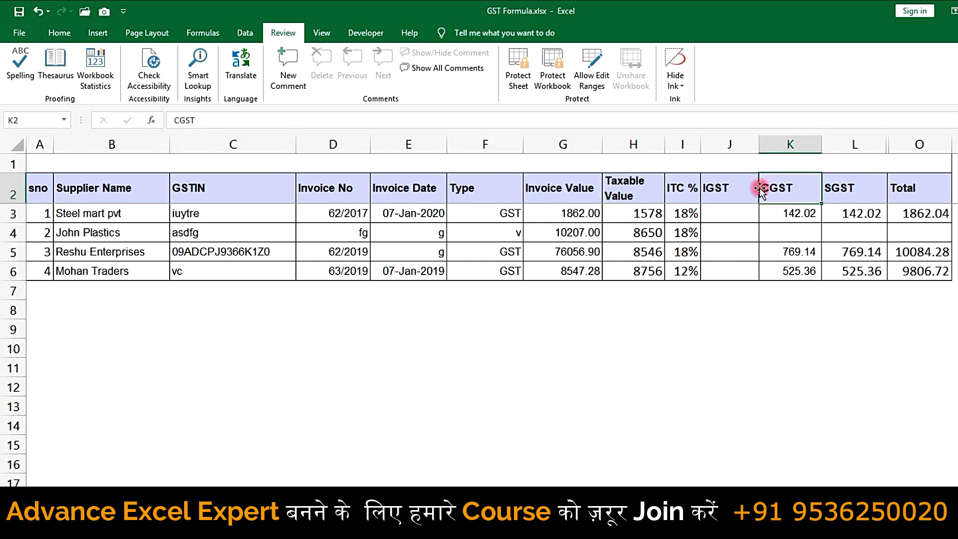
{"action": "left_click", "coordinate": [855, 236]}
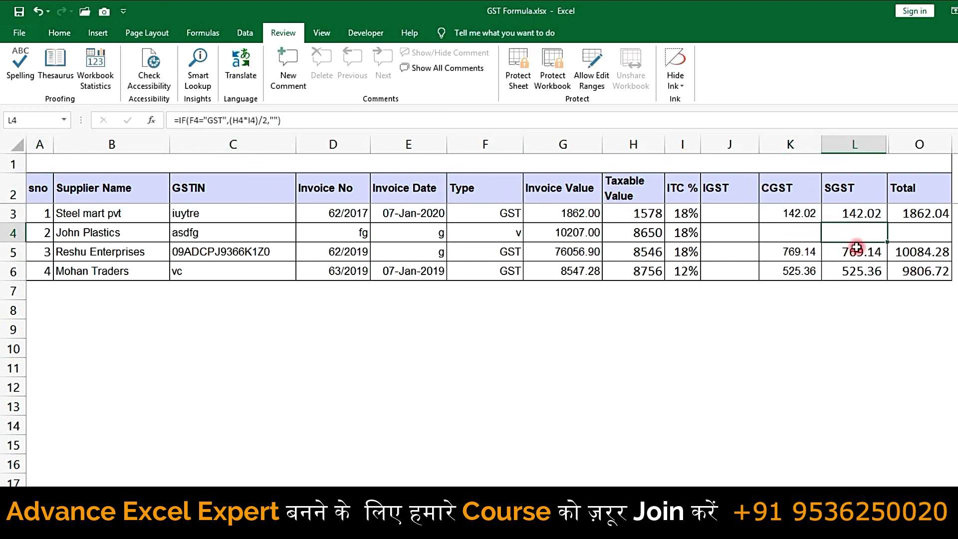
{"action": "double_click", "coordinate": [857, 247]}
{"action": "key", "text": "Return"}
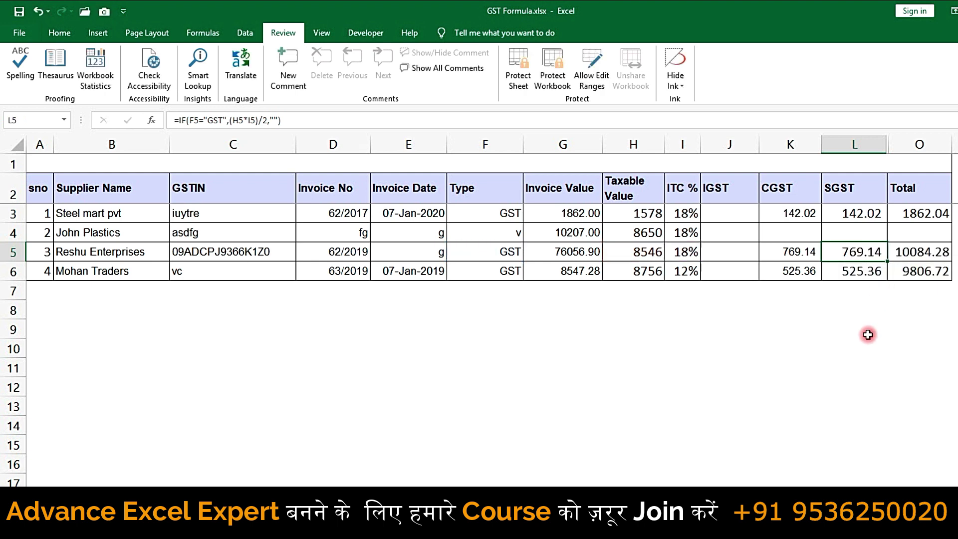
{"action": "left_click", "coordinate": [861, 351]}
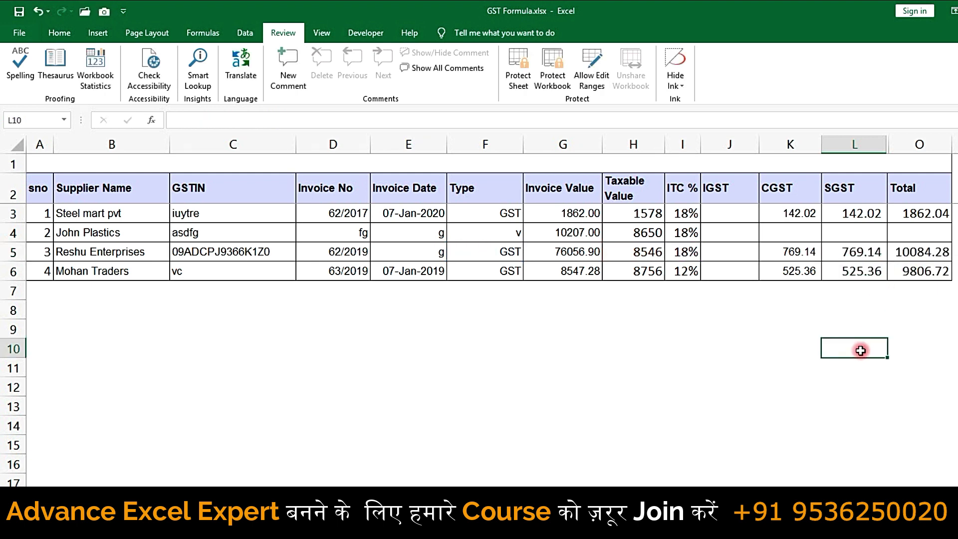